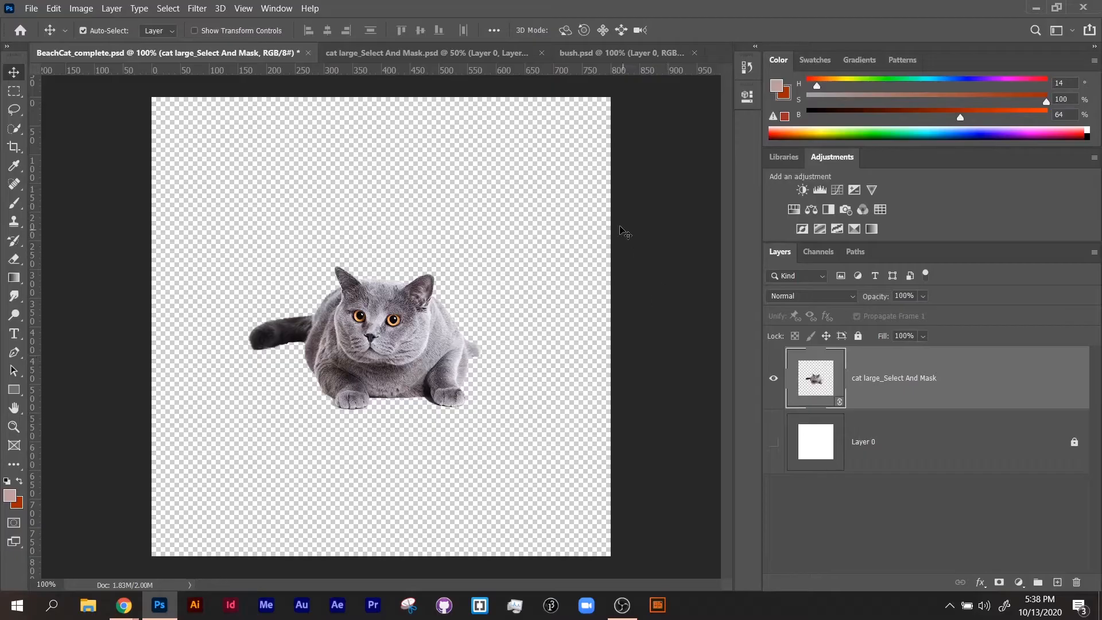
# Switch to the Motion workspace and make the timeline area taller.
pyautogui.click(1069, 33)
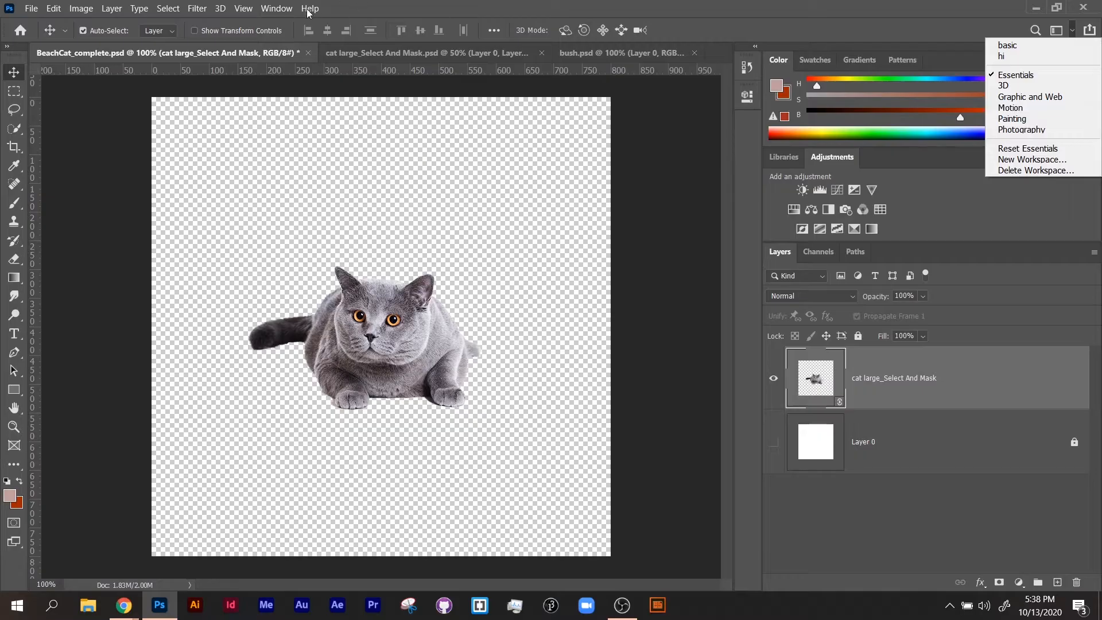
pyautogui.click(275, 8)
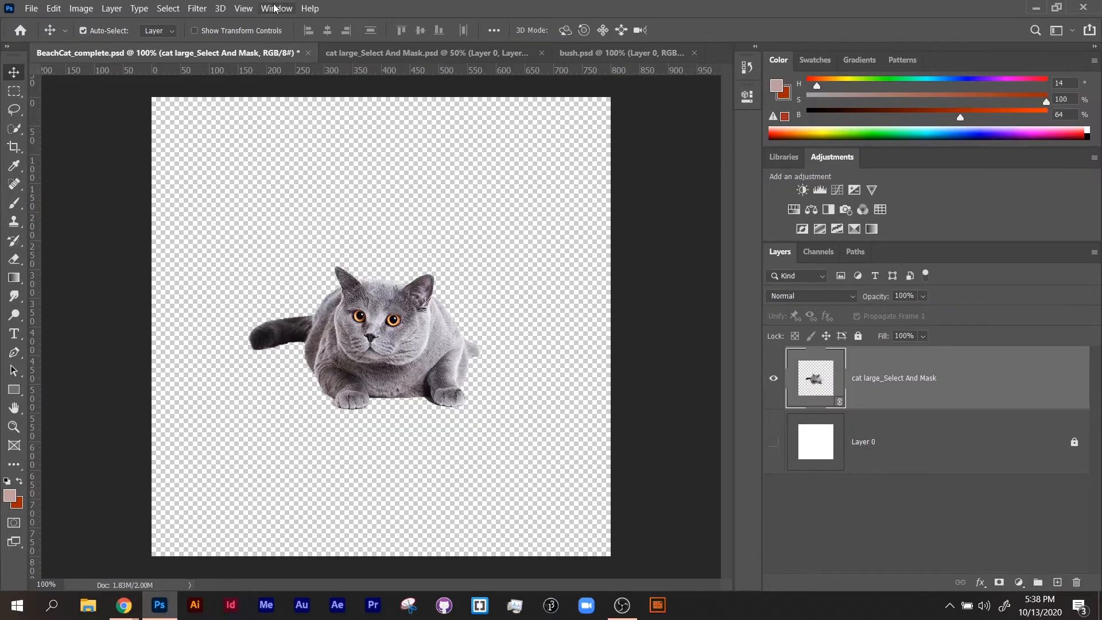
pyautogui.click(274, 8)
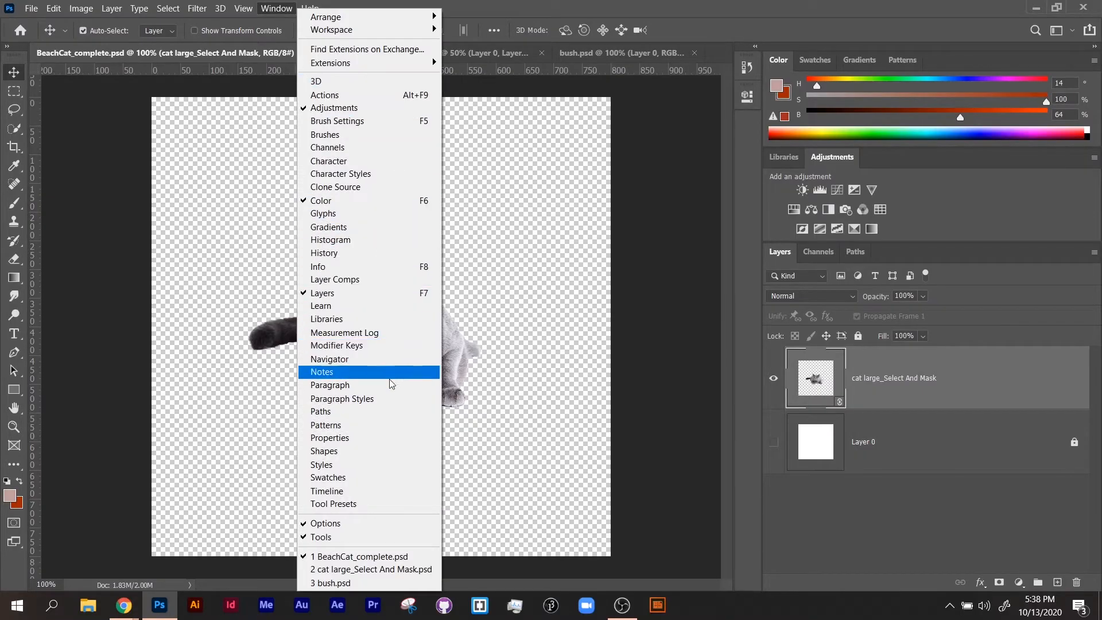
pyautogui.moveTo(348, 32)
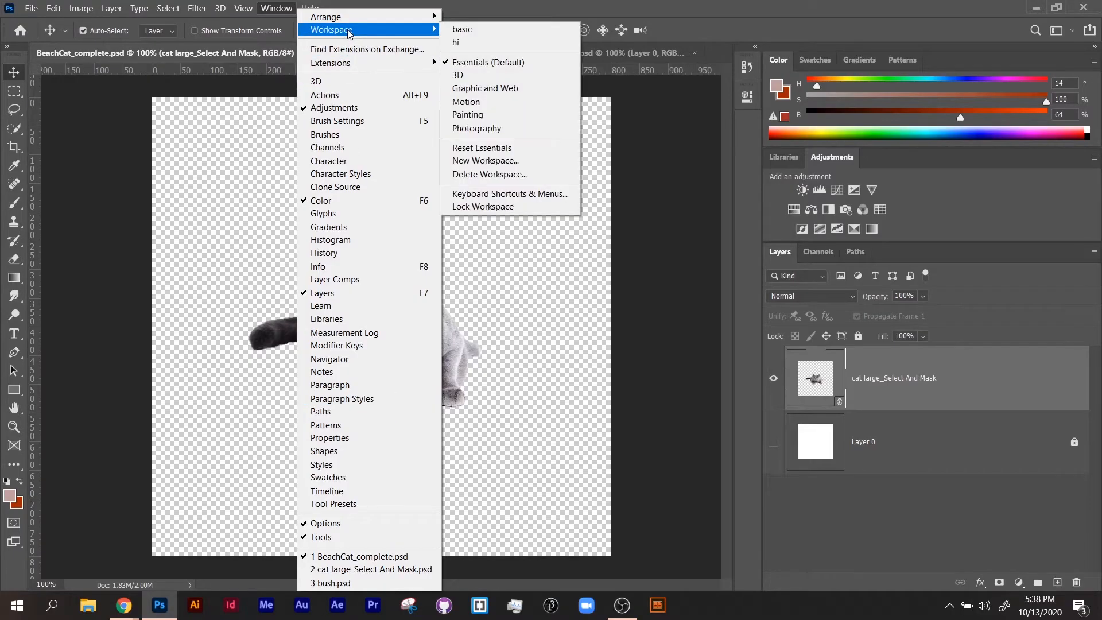
pyautogui.click(466, 102)
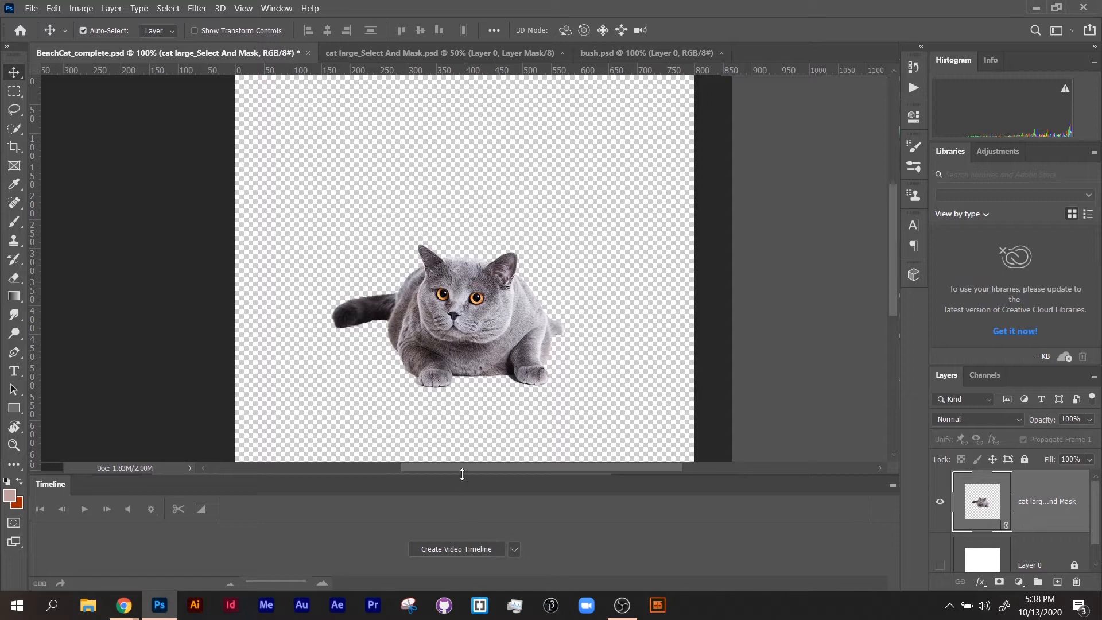
pyautogui.moveTo(462, 474); pyautogui.dragTo(461, 422)
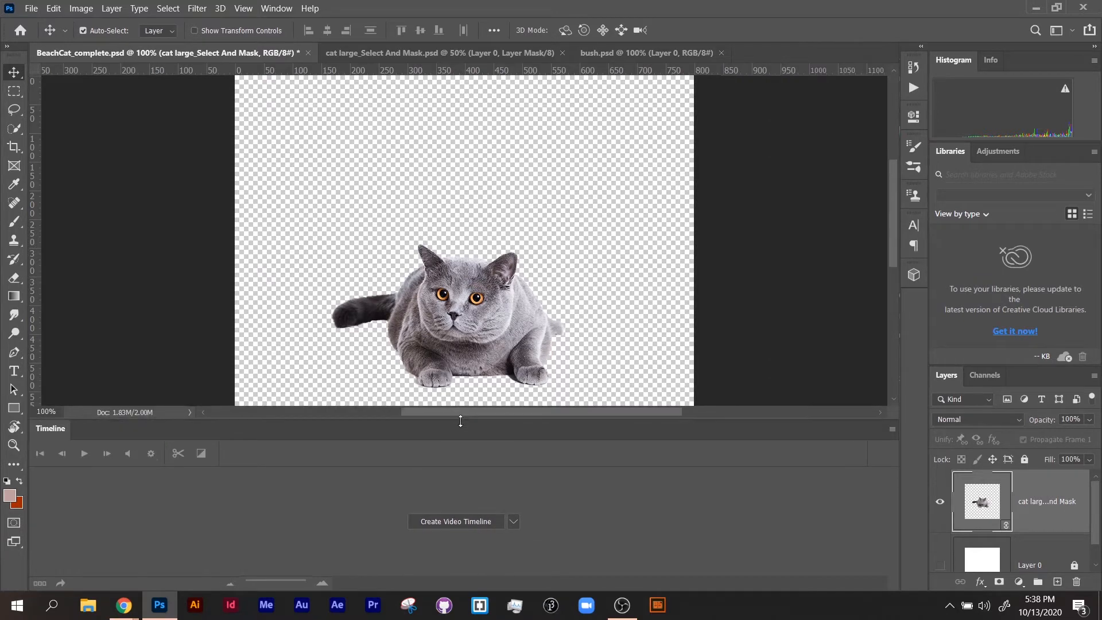
# Create a video timeline for the BeachCat_complete document, with the whole canvas in view.
pyautogui.click(511, 521)
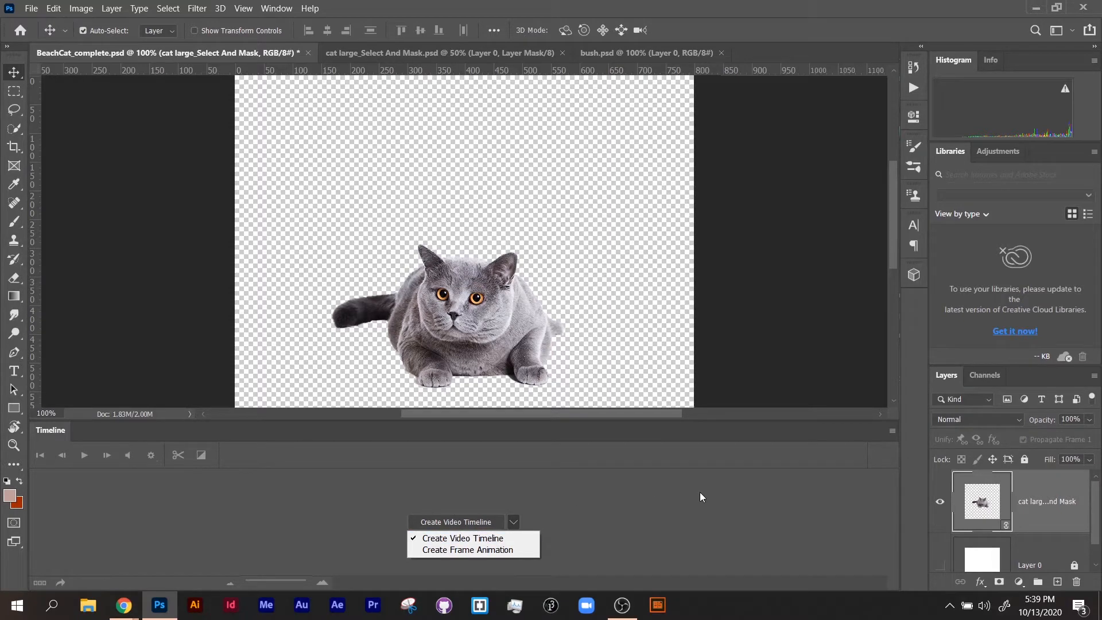
pyautogui.click(464, 524)
pyautogui.click(463, 524)
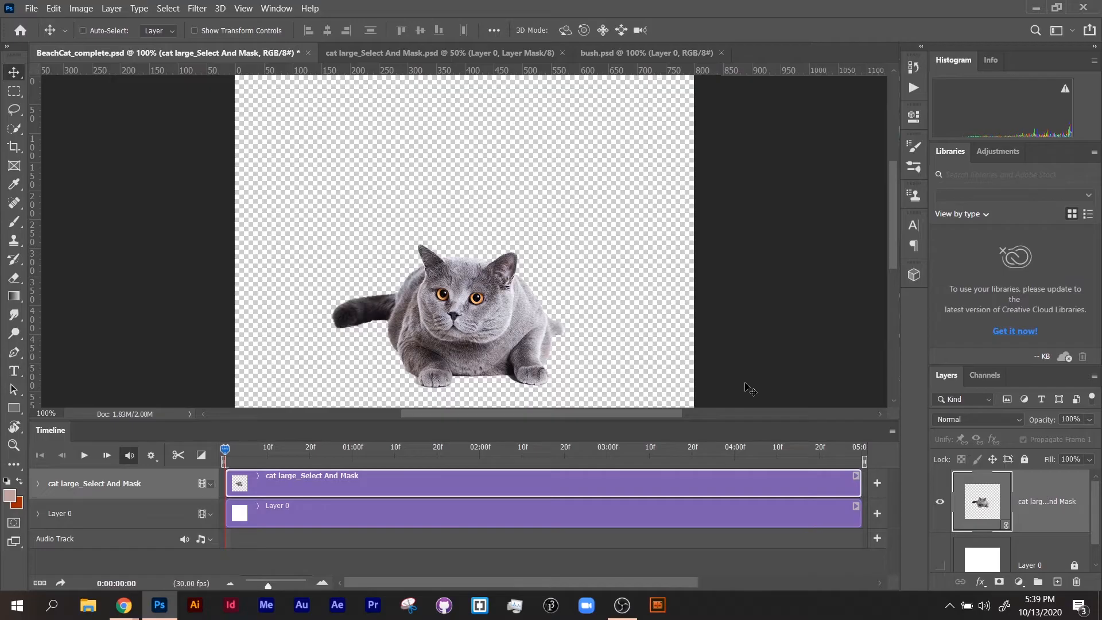
pyautogui.hotkey('ctrl', '-')
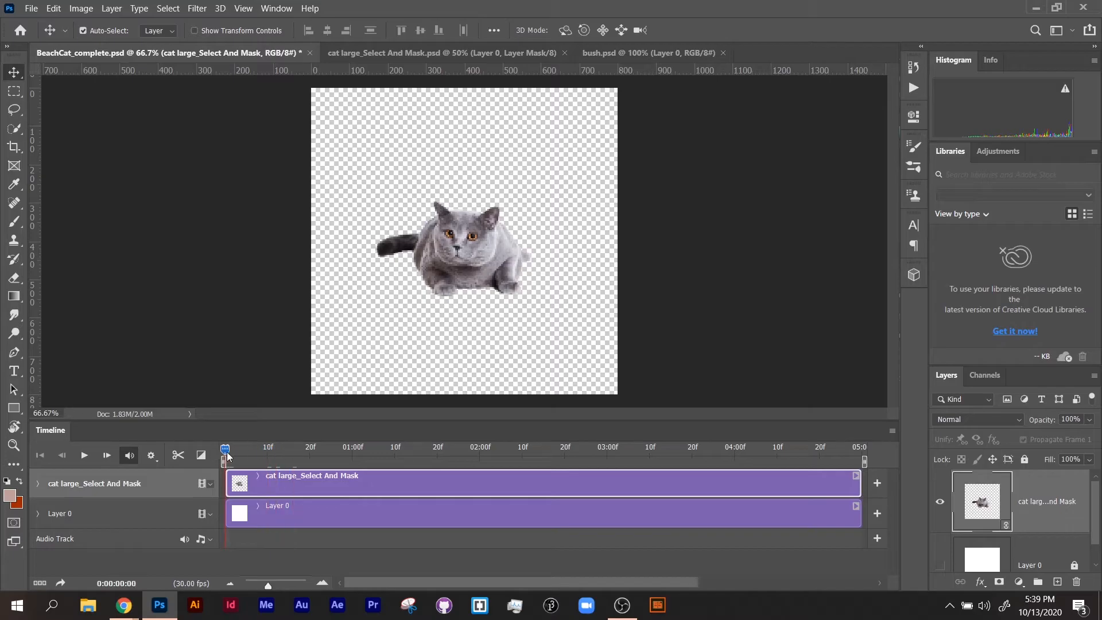
# Scrub the playhead to the end of the five-second timeline and magnify the time scale to individual frames.
pyautogui.moveTo(227, 456); pyautogui.dragTo(776, 459)
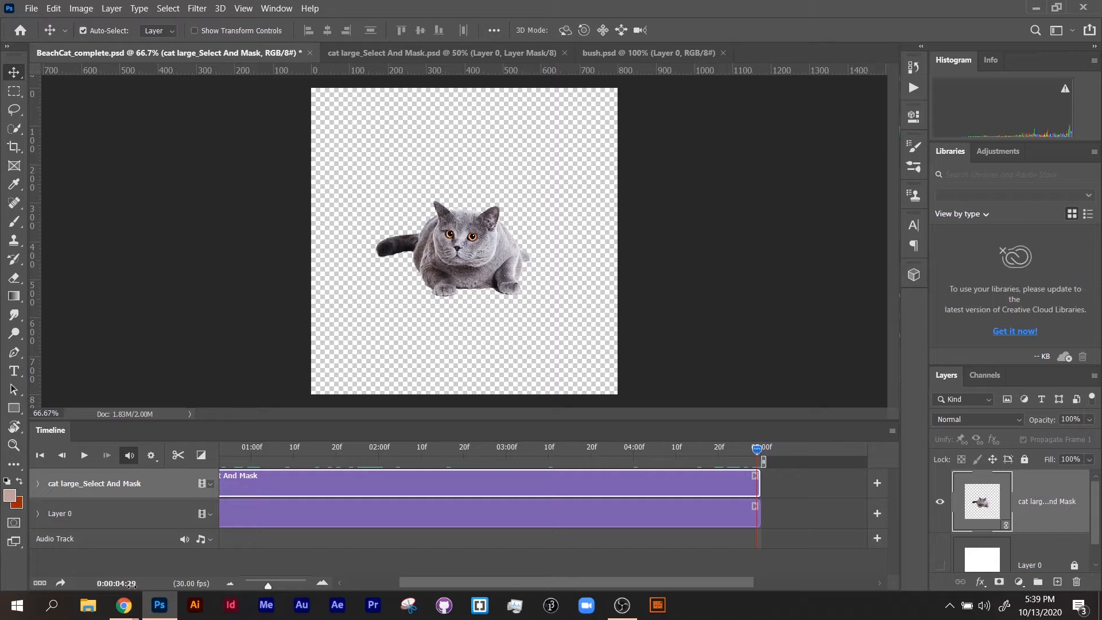
pyautogui.click(124, 605)
pyautogui.moveTo(276, 581); pyautogui.dragTo(323, 585)
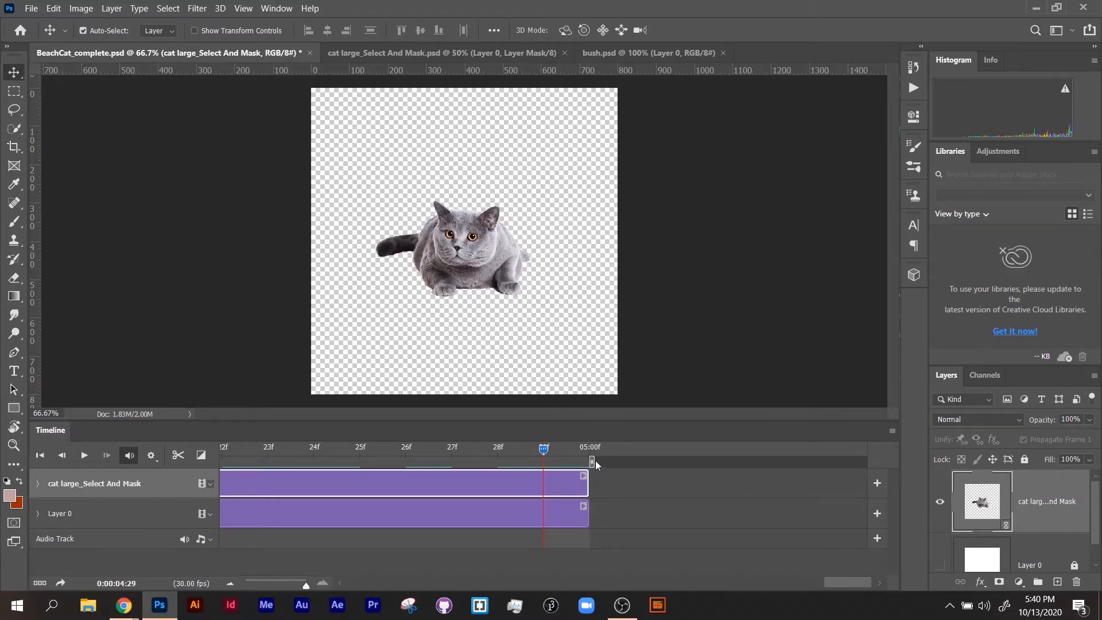
# Shorten the timeline's work area to end at about 01:00f and play a short preview of it.
pyautogui.moveTo(595, 461); pyautogui.dragTo(410, 463)
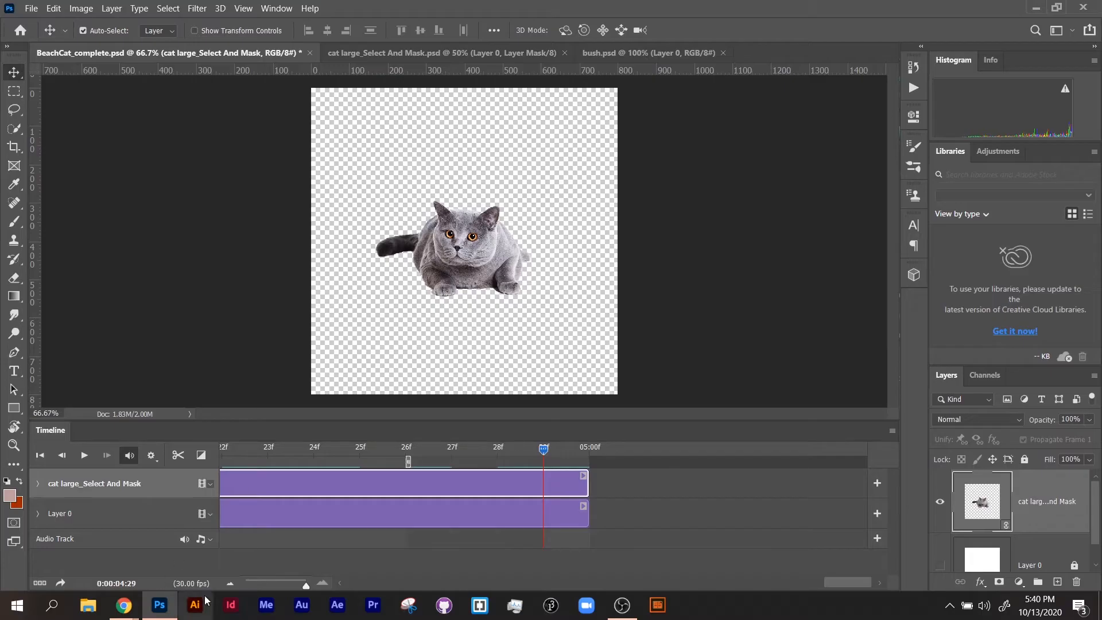
pyautogui.moveTo(266, 577)
pyautogui.mouseDown()
pyautogui.moveTo(254, 581)
pyautogui.moveTo(270, 571)
pyautogui.mouseUp()
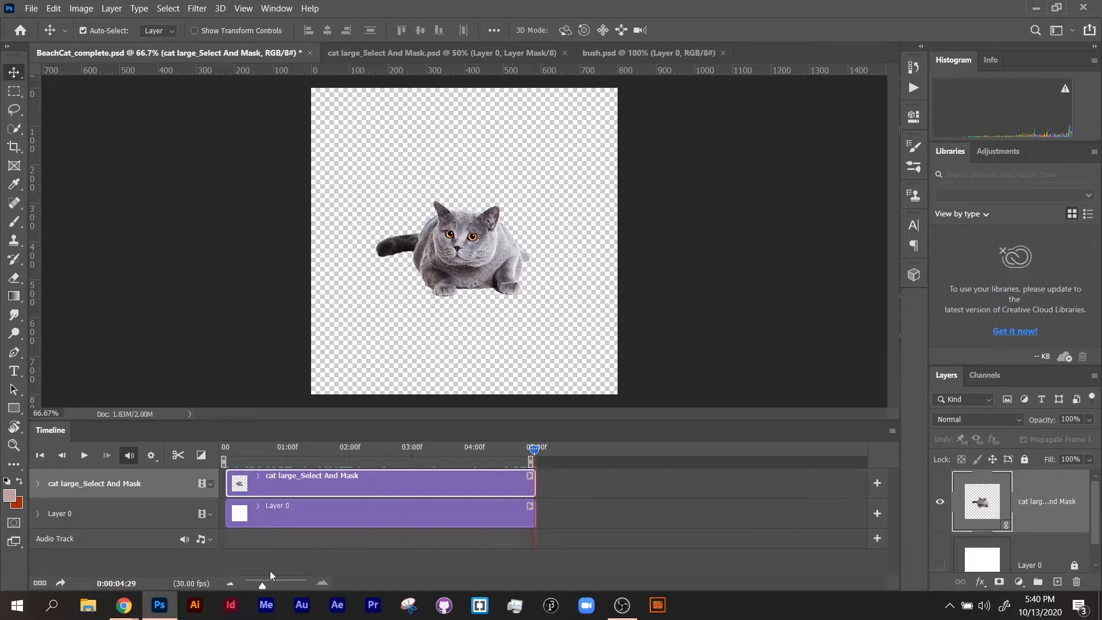
pyautogui.moveTo(528, 461); pyautogui.dragTo(221, 449)
pyautogui.click(91, 456)
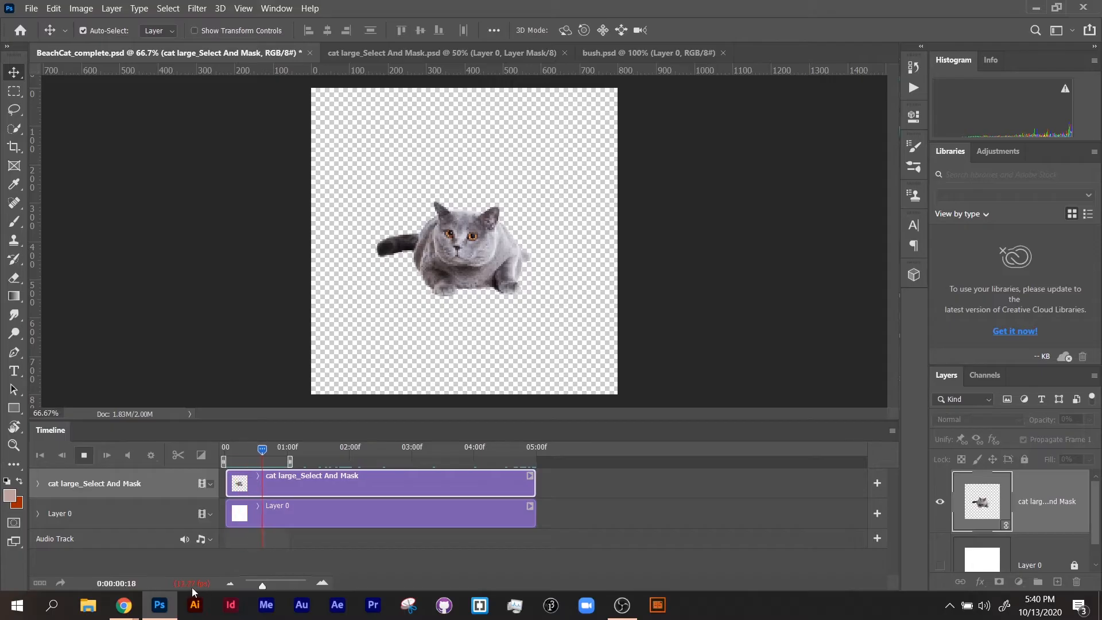
pyautogui.click(85, 456)
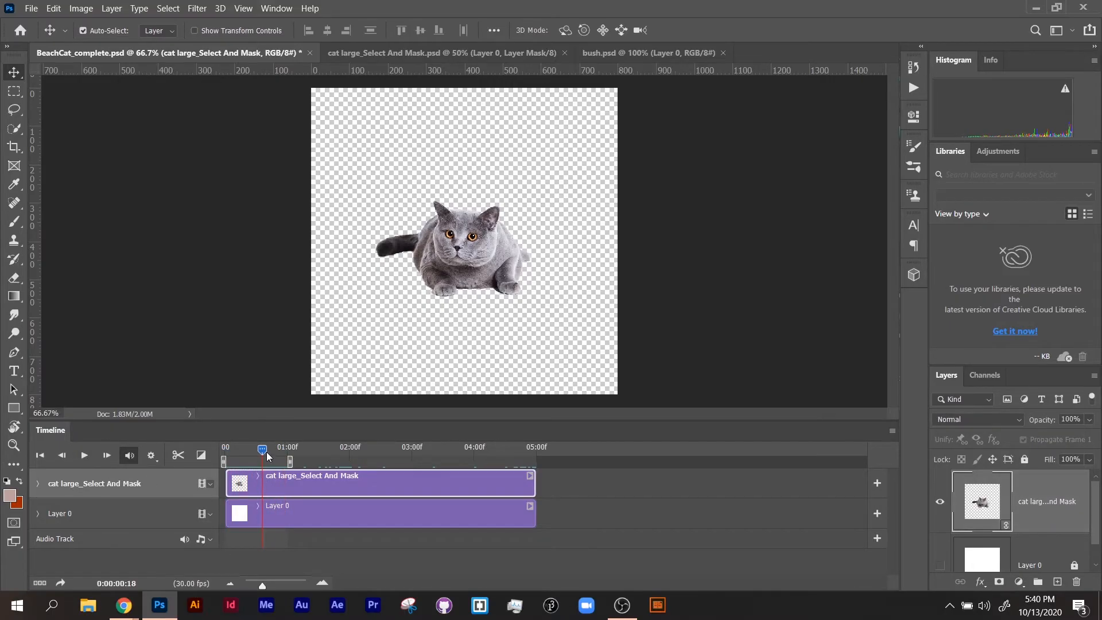
# Return the playhead to the start and extend the work area's end to 05:00f.
pyautogui.moveTo(267, 453); pyautogui.dragTo(226, 453)
pyautogui.moveTo(289, 462); pyautogui.dragTo(536, 460)
# Trim the cat clip at both ends to about one second and move it to start at 02:00f.
pyautogui.moveTo(228, 484); pyautogui.dragTo(290, 484)
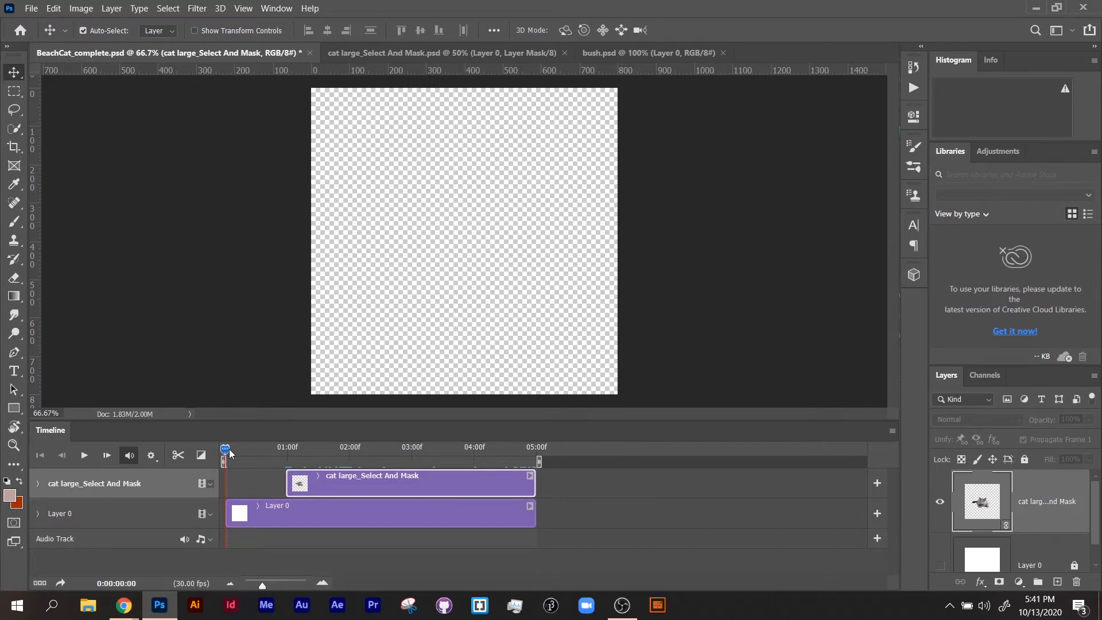
pyautogui.moveTo(229, 449); pyautogui.dragTo(350, 464)
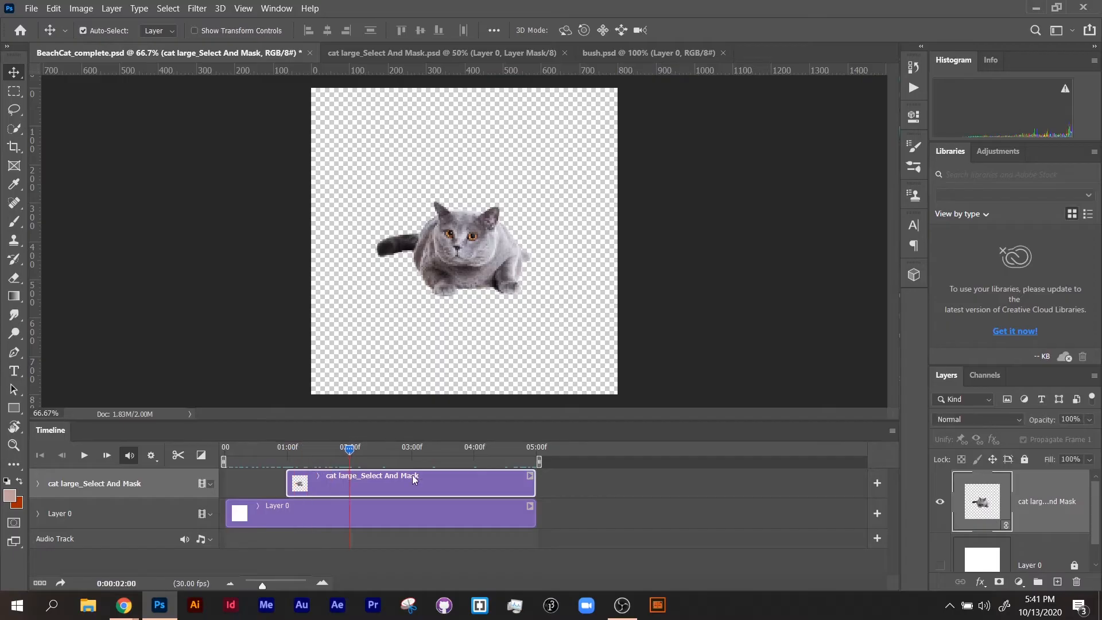
pyautogui.moveTo(533, 475); pyautogui.dragTo(261, 452)
pyautogui.moveTo(328, 484); pyautogui.dragTo(388, 485)
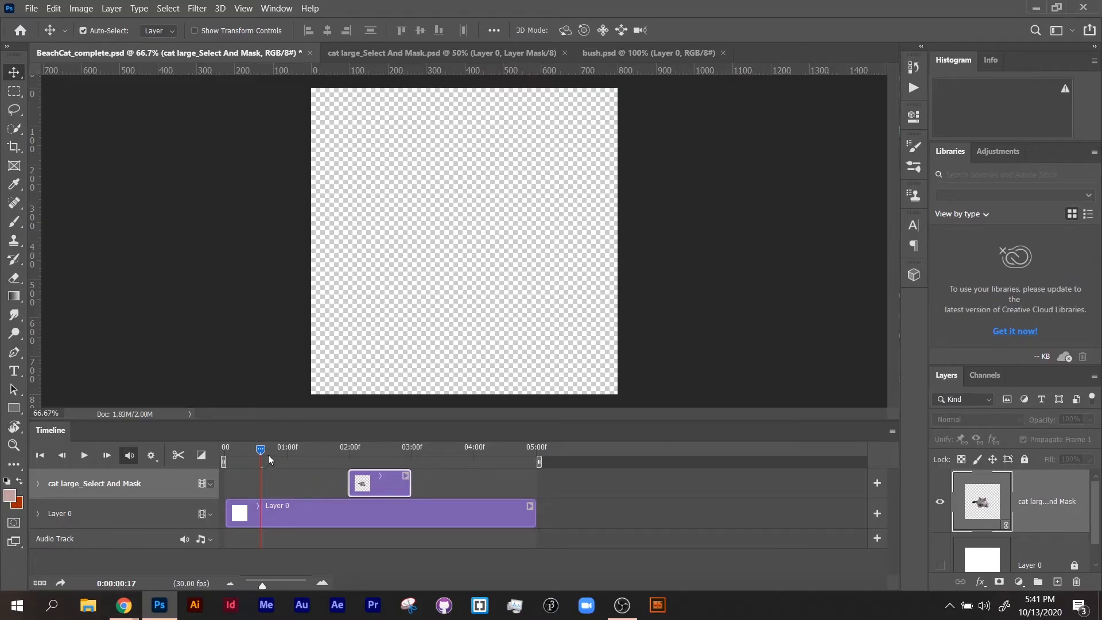
# Try duplicating the cat layer and moving the copy's clip to about 03:00f, then undo the move and the duplication.
pyautogui.moveTo(271, 450); pyautogui.dragTo(426, 456)
pyautogui.moveTo(1004, 506); pyautogui.dragTo(1006, 477)
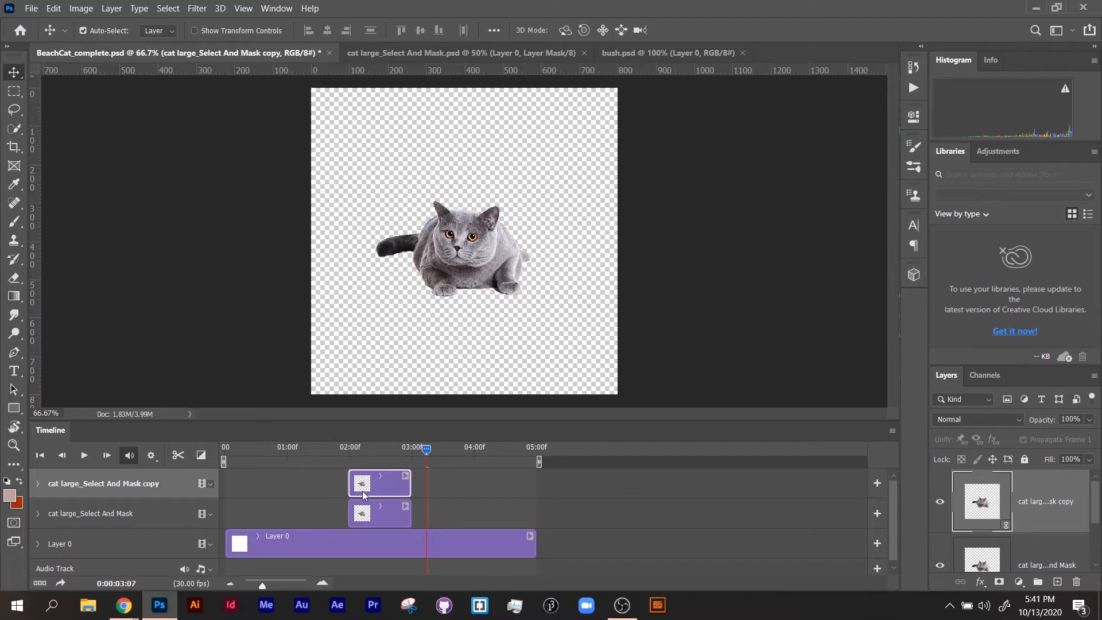
pyautogui.moveTo(377, 487); pyautogui.dragTo(444, 486)
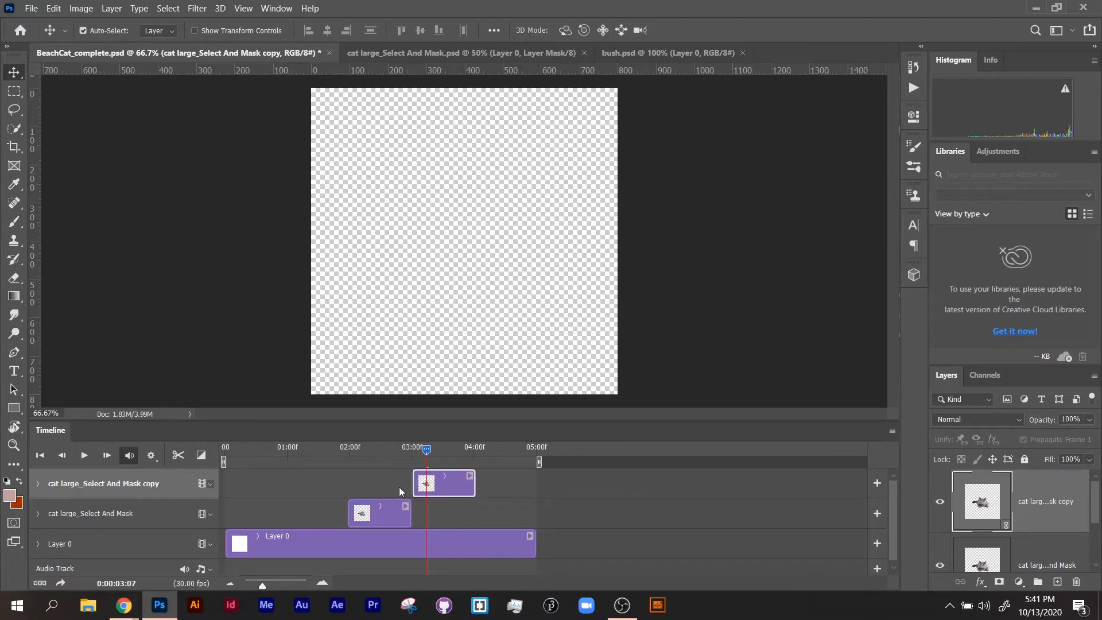
pyautogui.hotkey('ctrl', 'z')
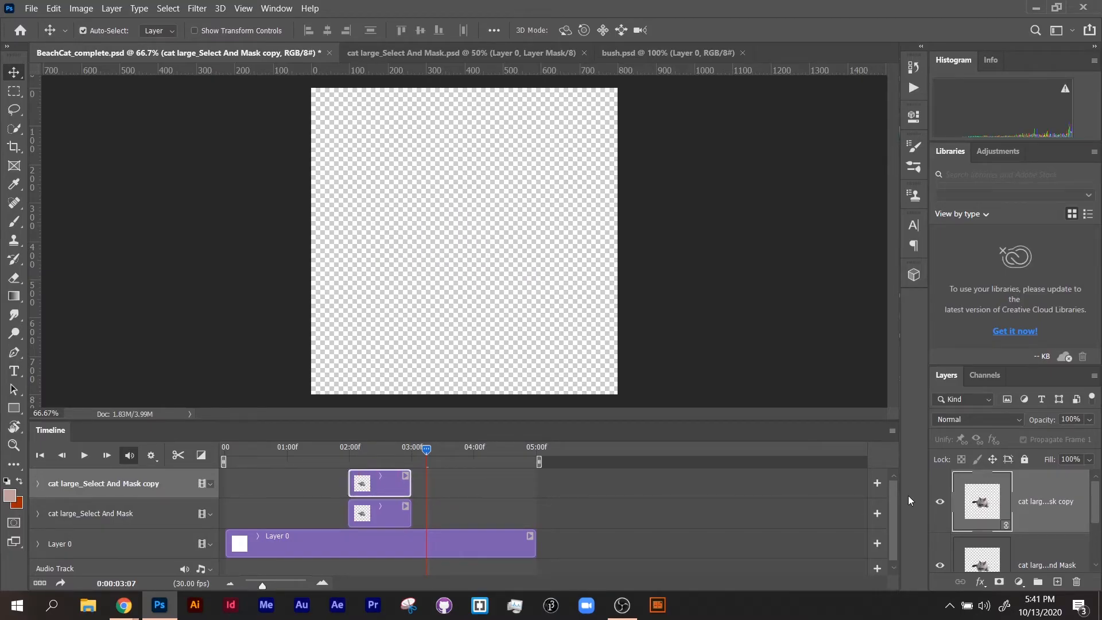
pyautogui.hotkey('ctrl', 'z')
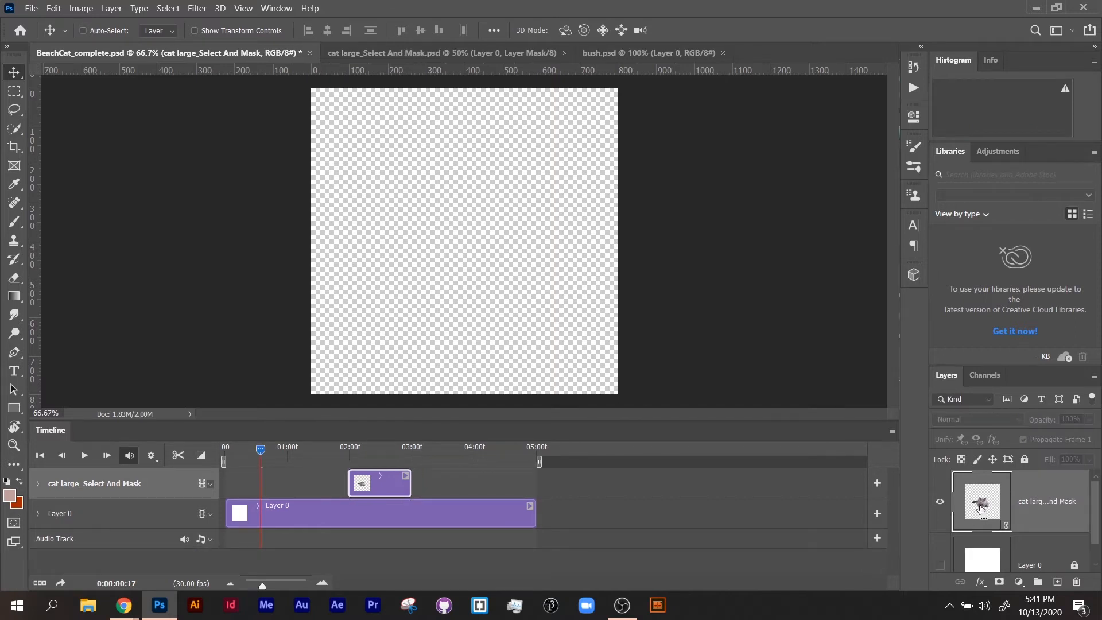
# Try duplicating the cat layer at the playhead and moving the full-length copy to 02:00f, then delete that copy.
pyautogui.hotkey('ctrl', 'j')
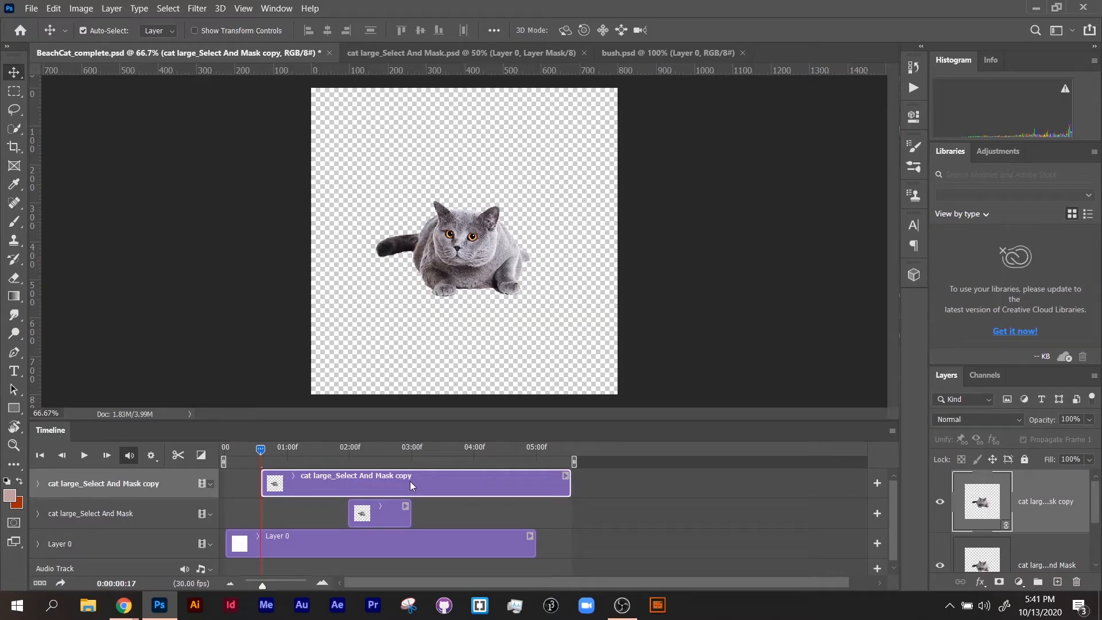
pyautogui.moveTo(390, 483); pyautogui.dragTo(478, 482)
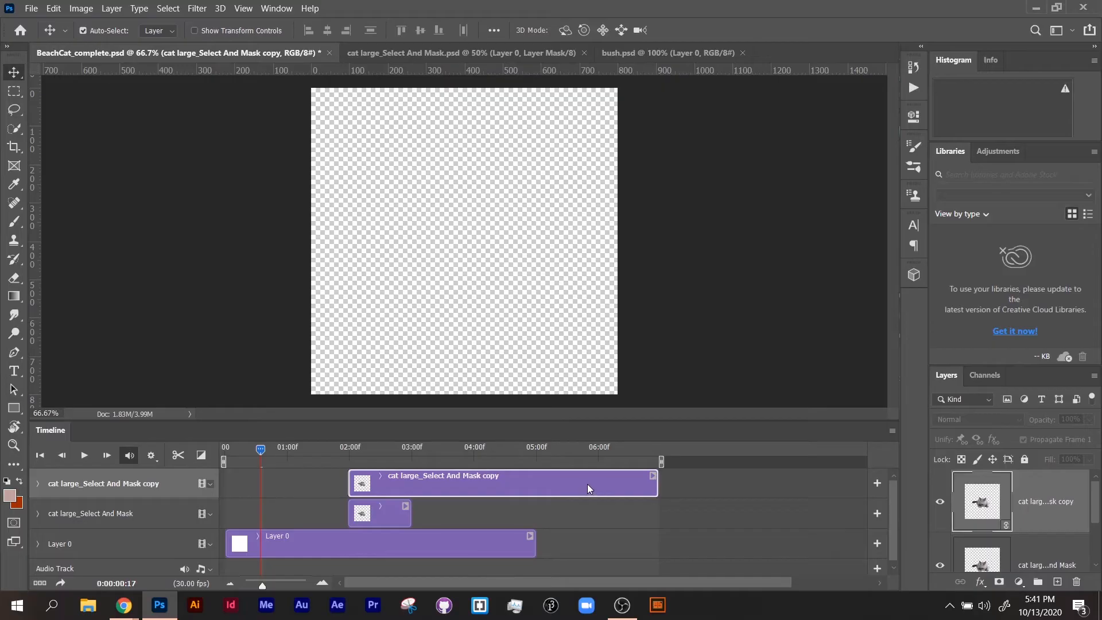
pyautogui.press('Delete')
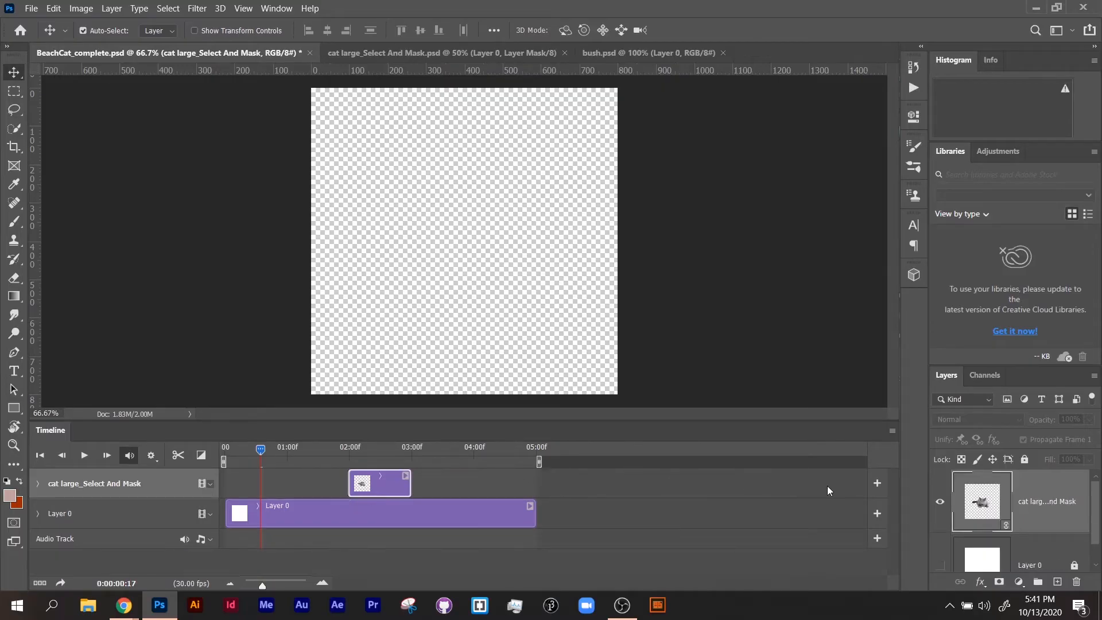
# Duplicate the cat layer with its one-second timing, move the copy to about 03:00f, and combine both clips on one video track.
pyautogui.keyDown('alt'); pyautogui.moveTo(969, 514); pyautogui.dragTo(981, 481); pyautogui.keyUp('alt')
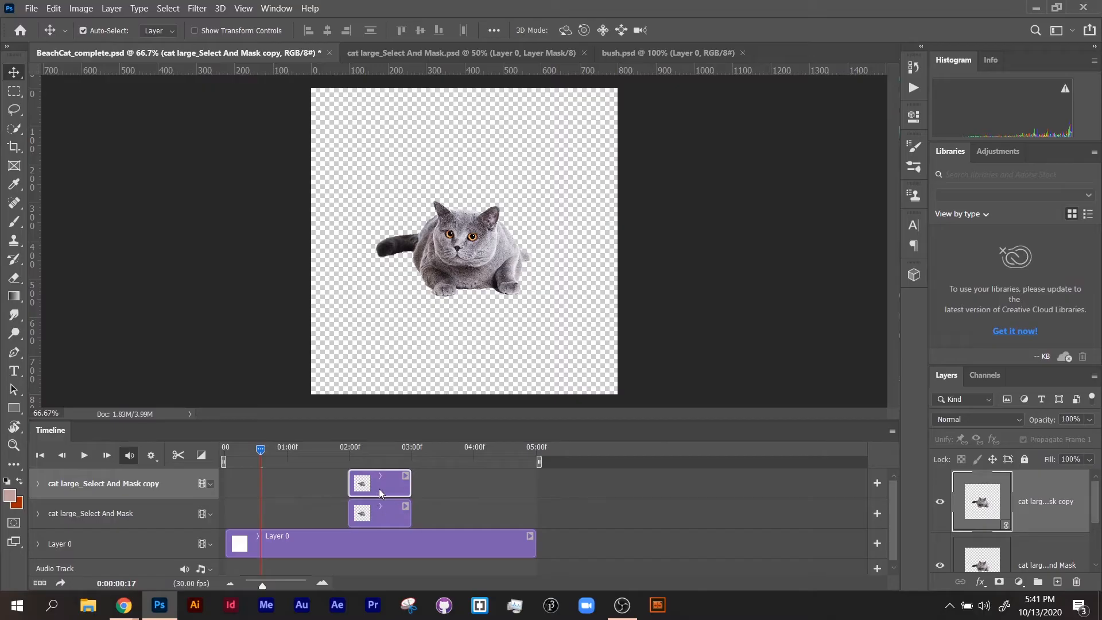
pyautogui.moveTo(379, 493); pyautogui.dragTo(437, 486)
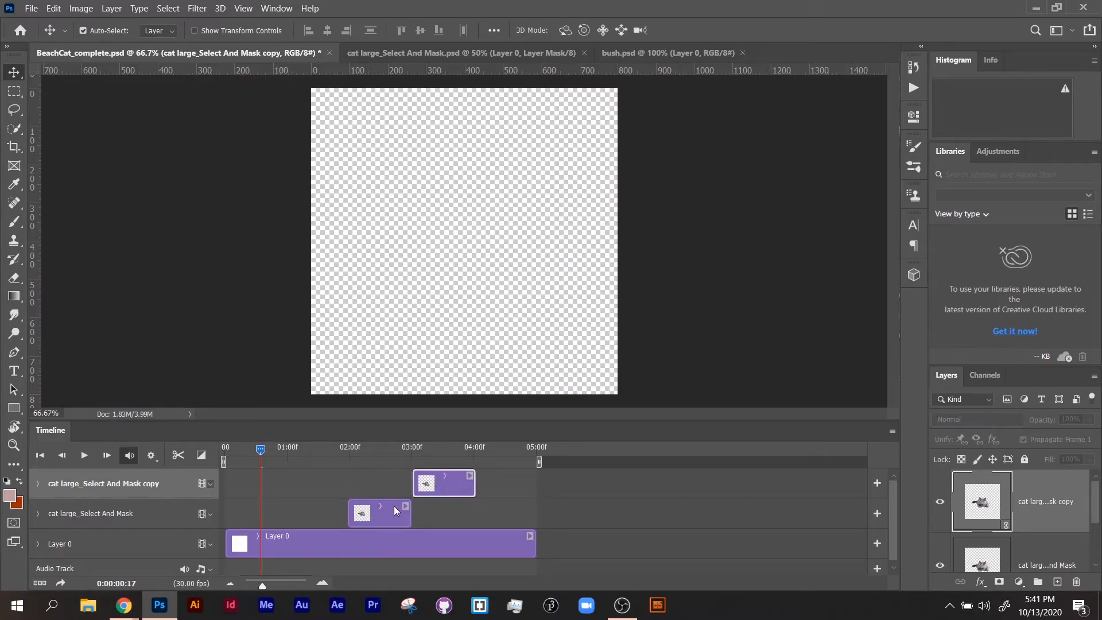
pyautogui.moveTo(395, 511); pyautogui.dragTo(353, 511)
pyautogui.moveTo(443, 483)
pyautogui.mouseDown()
pyautogui.moveTo(432, 505)
pyautogui.moveTo(423, 473)
pyautogui.mouseUp()
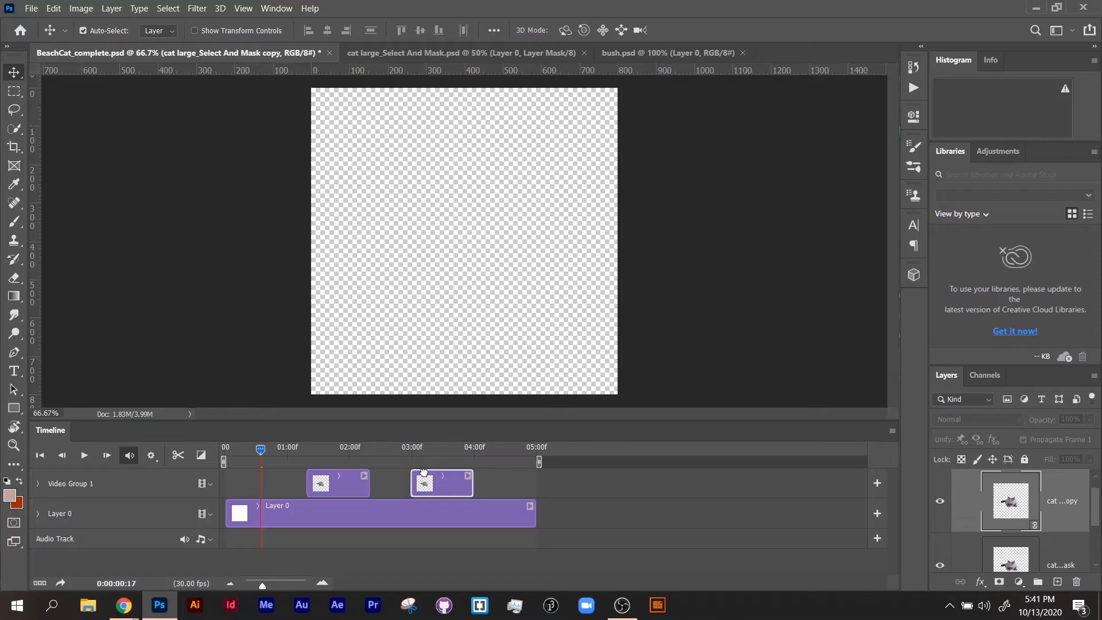
# Play back the timeline across both cat clips and return the playhead to the start.
pyautogui.press('space')
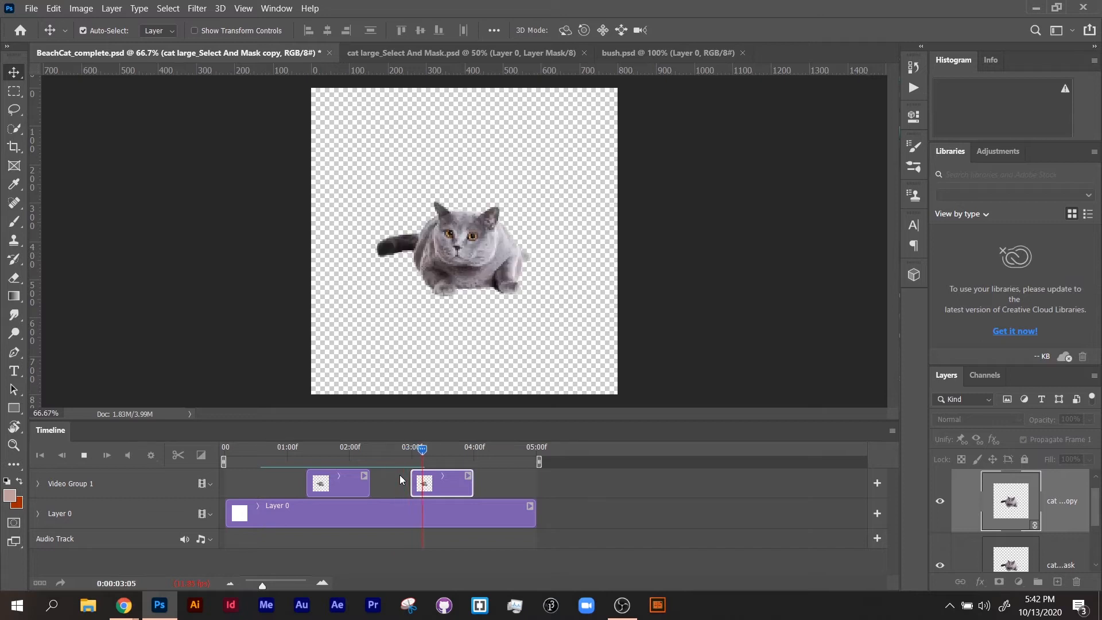
pyautogui.press('space')
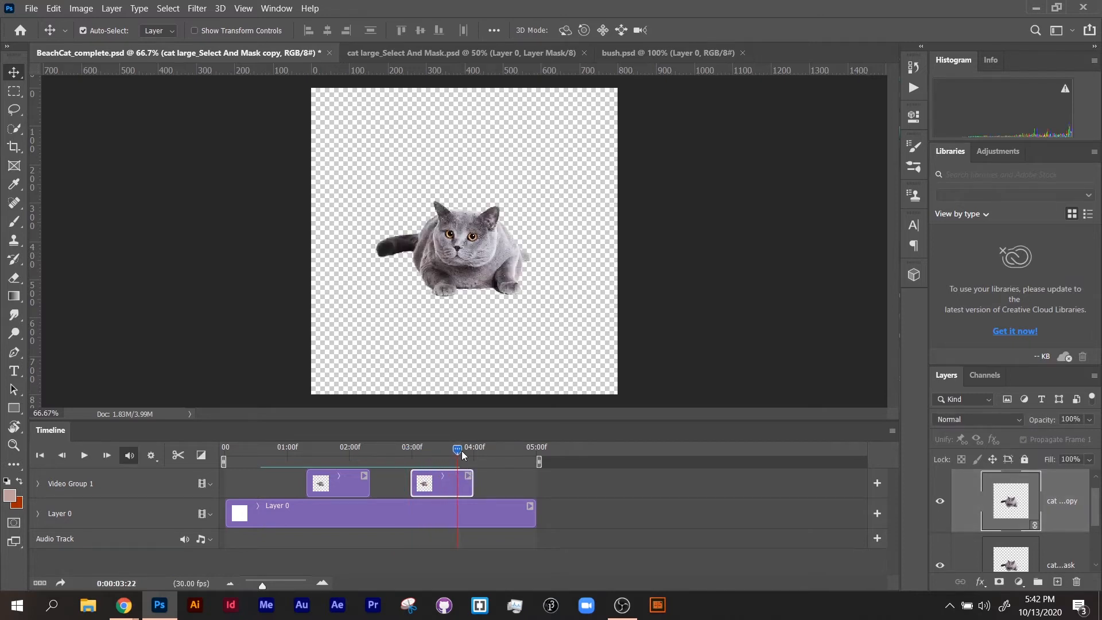
pyautogui.moveTo(464, 456); pyautogui.dragTo(225, 454)
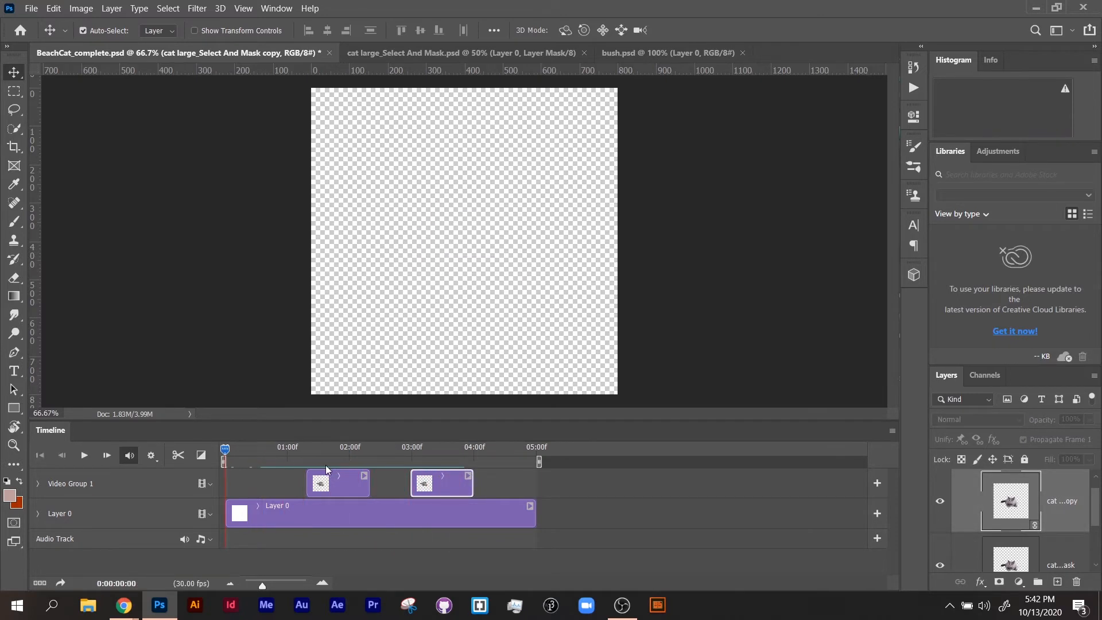
# Move the first cat clip to the start of the timeline and delete the duplicate clip.
pyautogui.moveTo(327, 472); pyautogui.dragTo(245, 481)
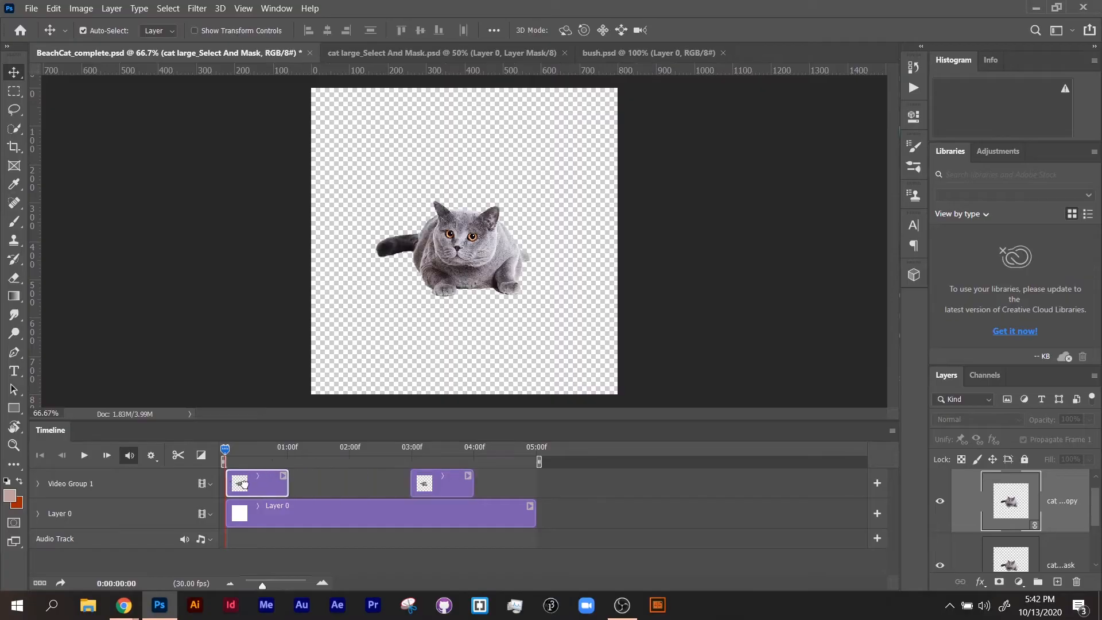
pyautogui.click(449, 490)
pyautogui.press('Delete')
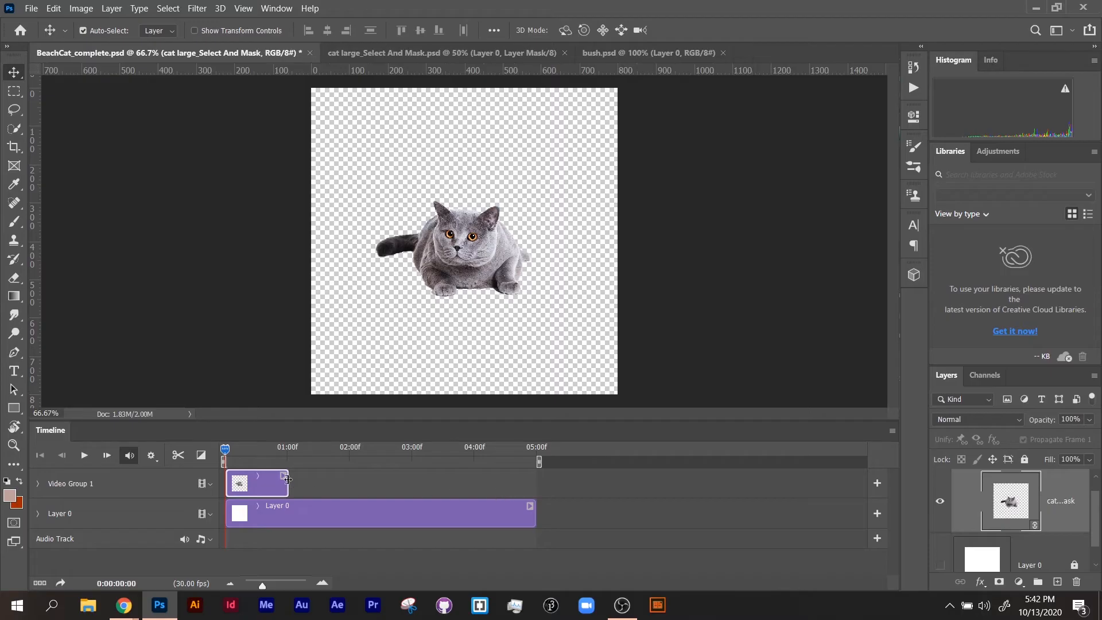
# Extend the remaining cat clip's end to 05:00f and make the white Layer 0 visible.
pyautogui.moveTo(288, 480); pyautogui.dragTo(538, 487)
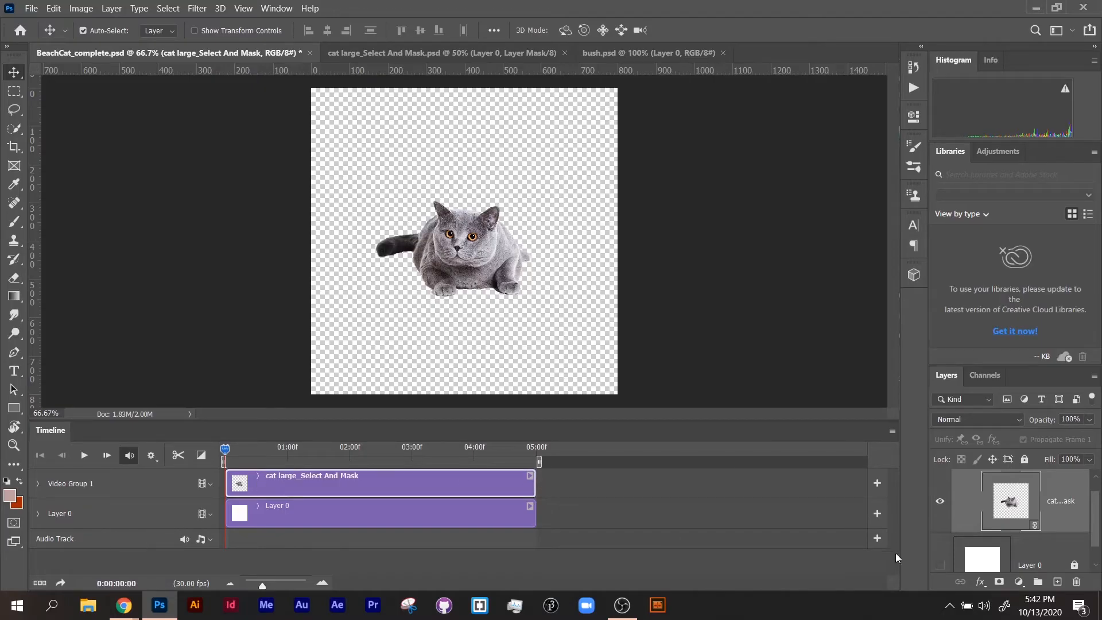
pyautogui.click(939, 565)
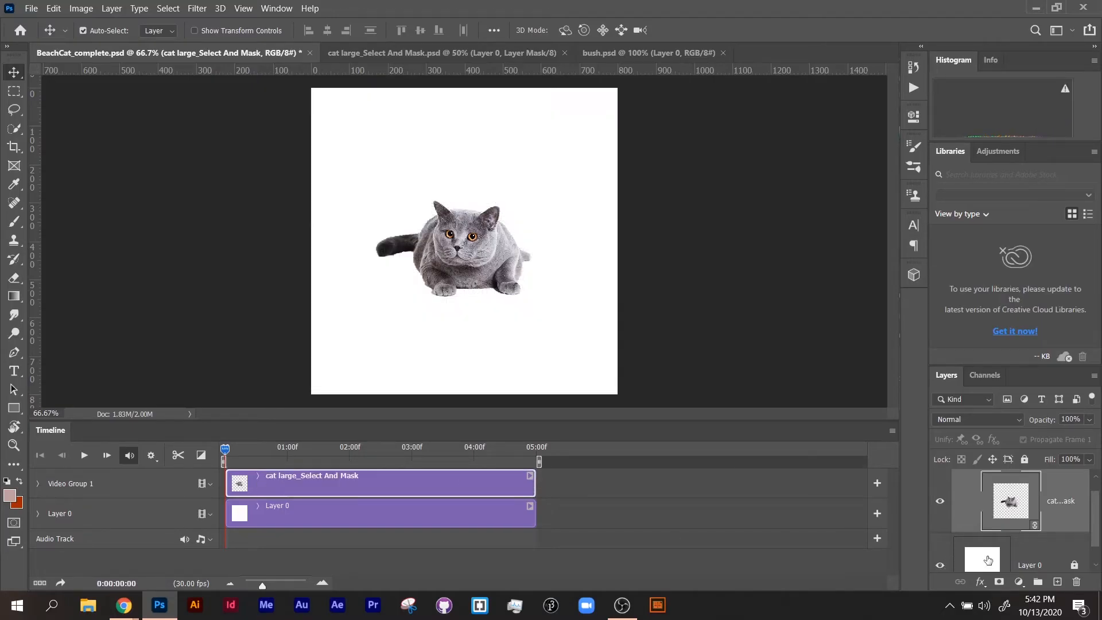
# Enable Transform keyframe animation for the cat clip at the start and move the cat near the canvas's upper edge at 01:00f.
pyautogui.click(37, 483)
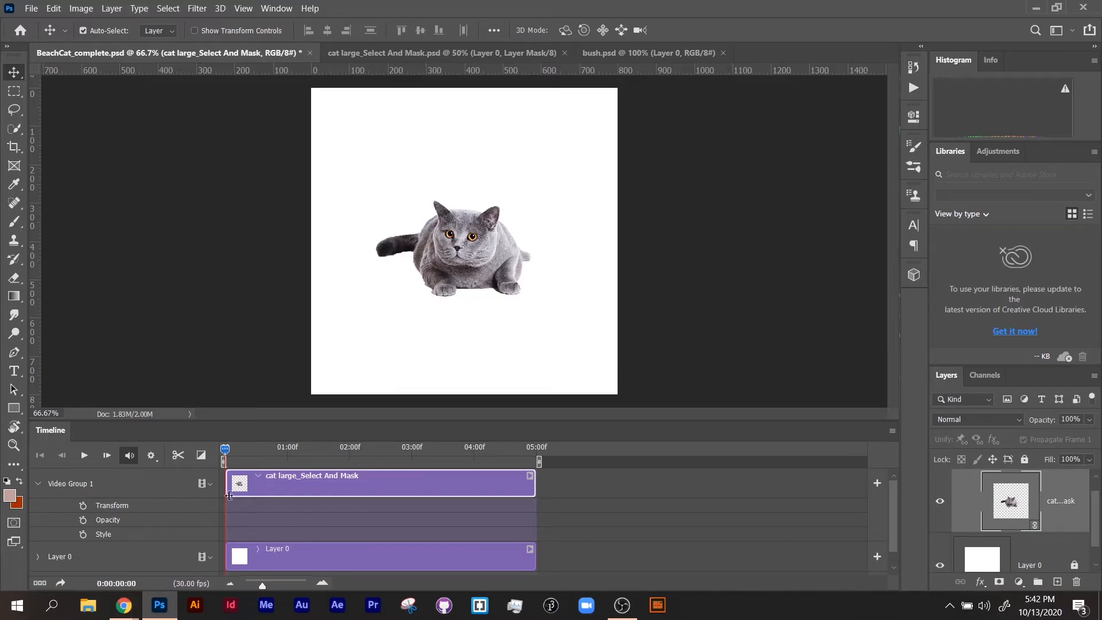
pyautogui.click(84, 506)
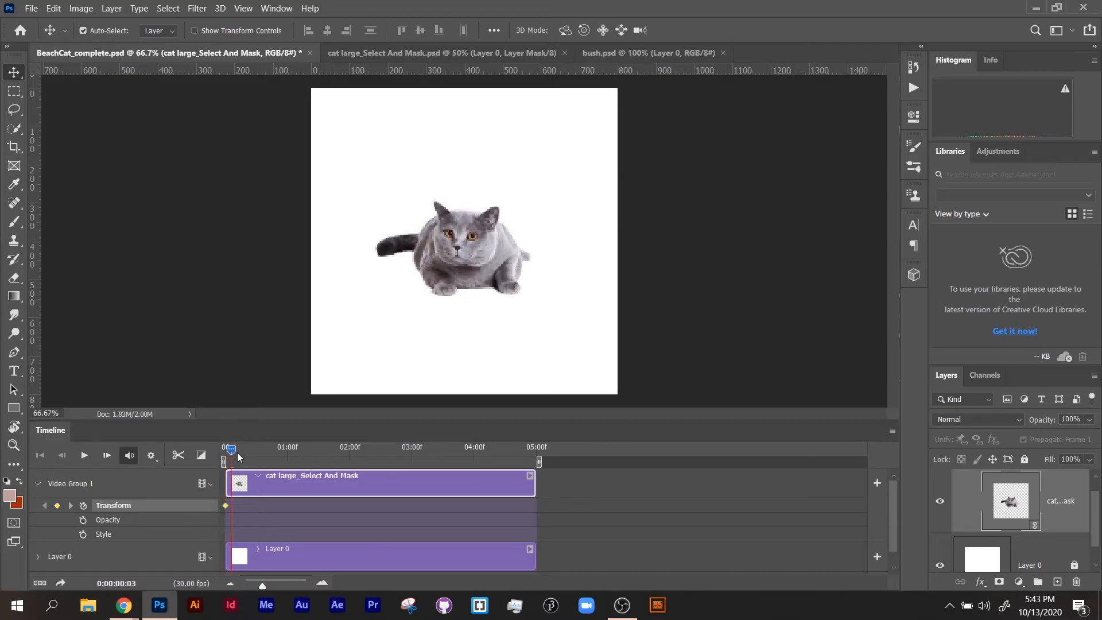
pyautogui.moveTo(231, 456); pyautogui.dragTo(287, 459)
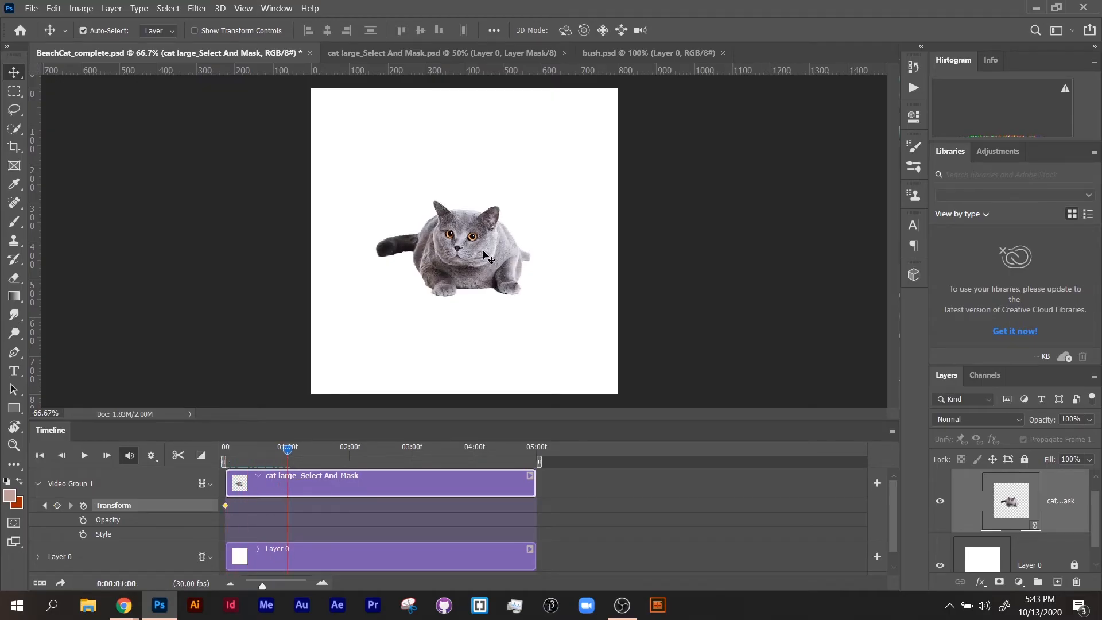
pyautogui.moveTo(484, 254); pyautogui.dragTo(478, 150)
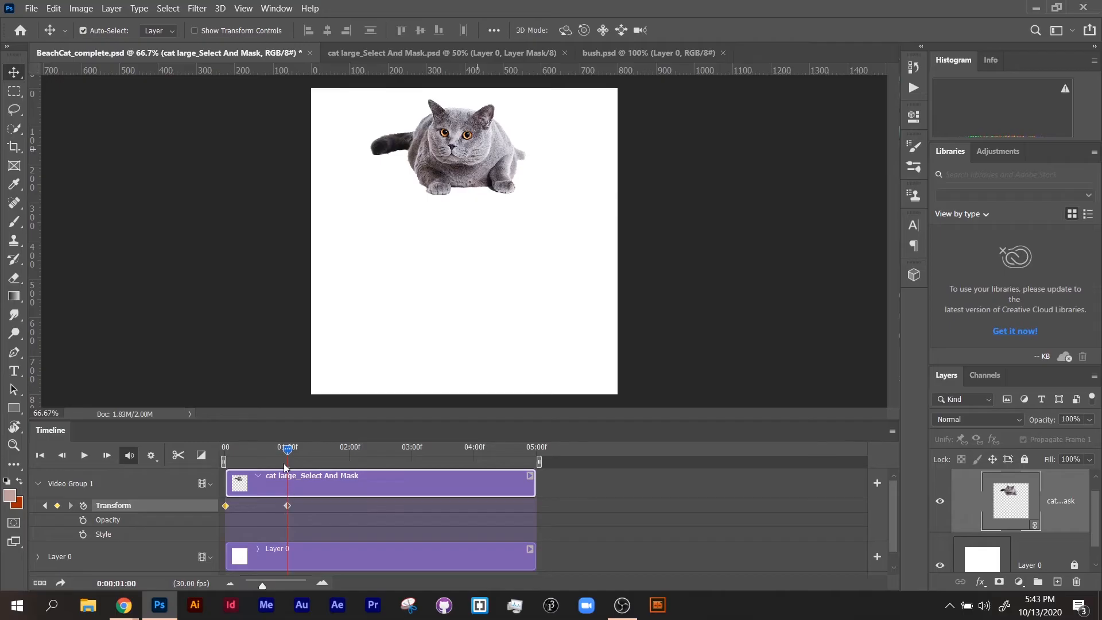
# Play back the cat's upward movement from the beginning and return the playhead to the start.
pyautogui.moveTo(288, 448); pyautogui.dragTo(233, 449)
pyautogui.click(84, 455)
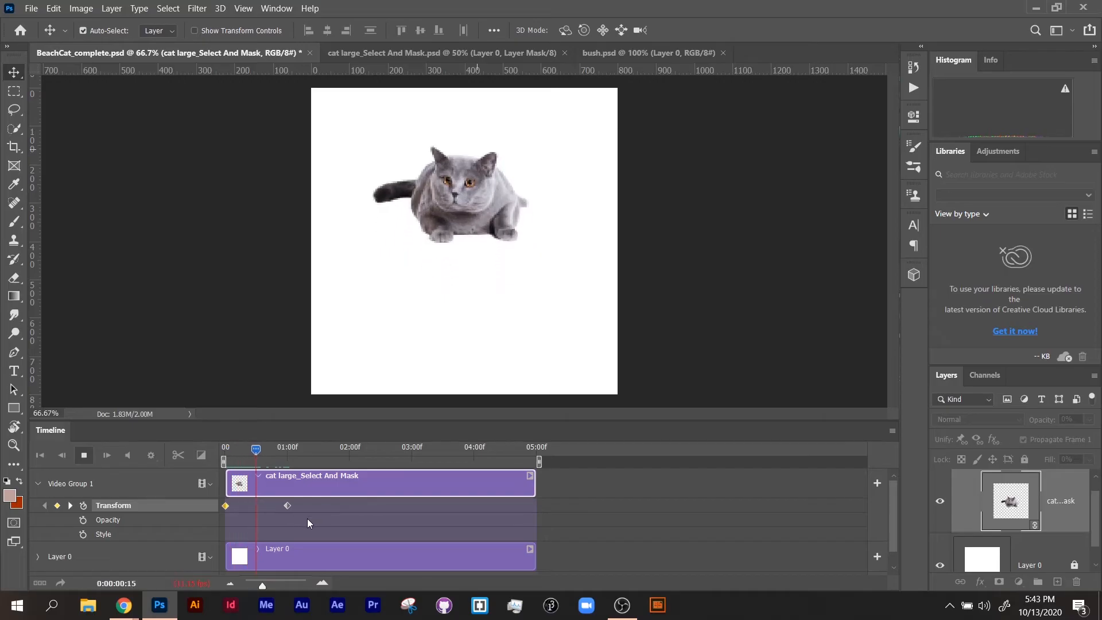
pyautogui.click(84, 455)
pyautogui.moveTo(298, 448); pyautogui.dragTo(219, 459)
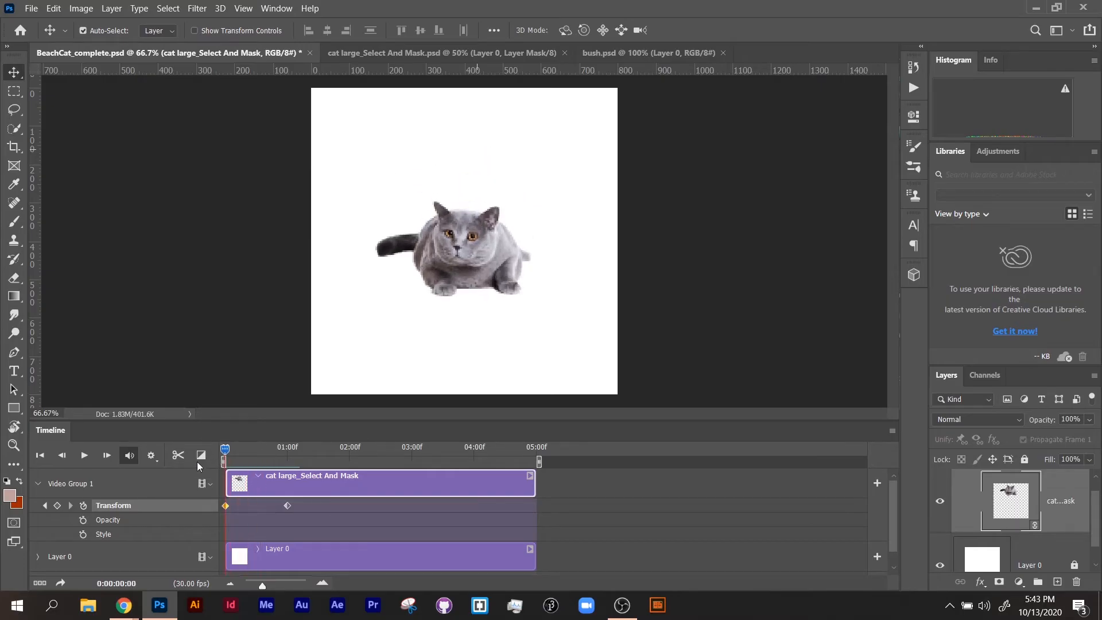
# Set the timeline playback resolution to 100%, preview the cat's movement, and return to the start.
pyautogui.click(153, 459)
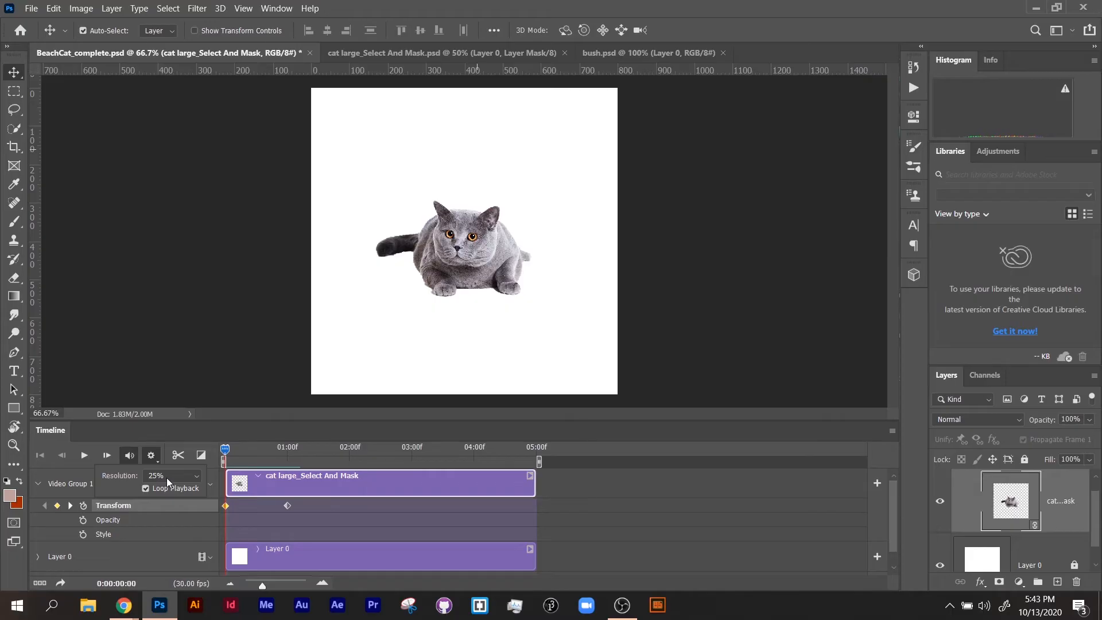
pyautogui.click(166, 478)
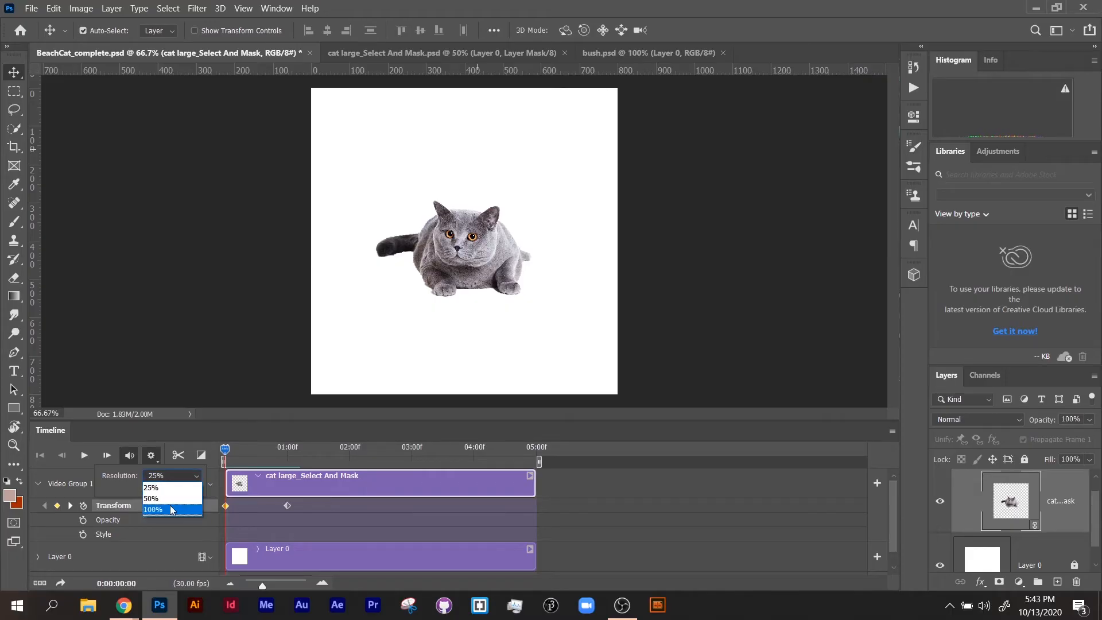
pyautogui.click(170, 510)
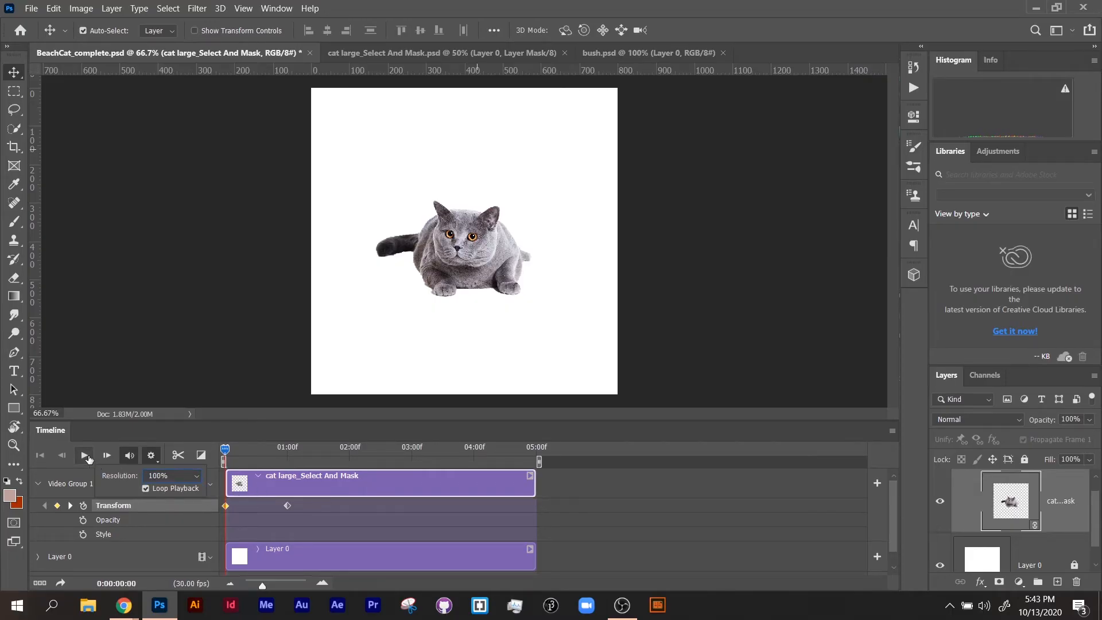
pyautogui.click(85, 455)
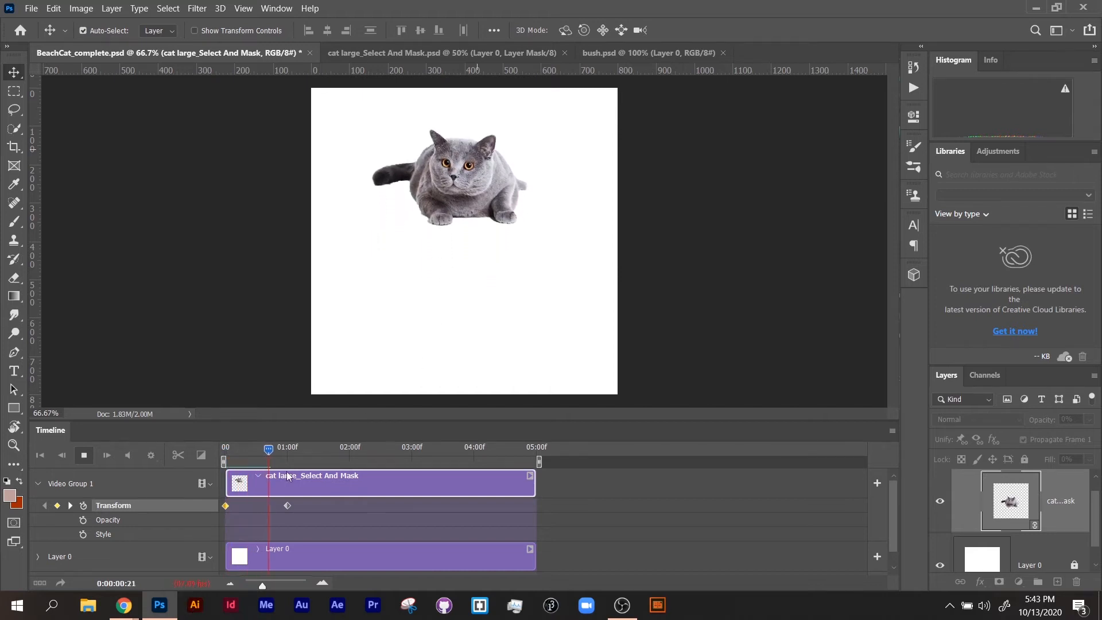
pyautogui.click(230, 448)
# Lower the timeline playback resolution from 100%, replay the cat animation, and bring the playhead back to the start.
pyautogui.click(151, 455)
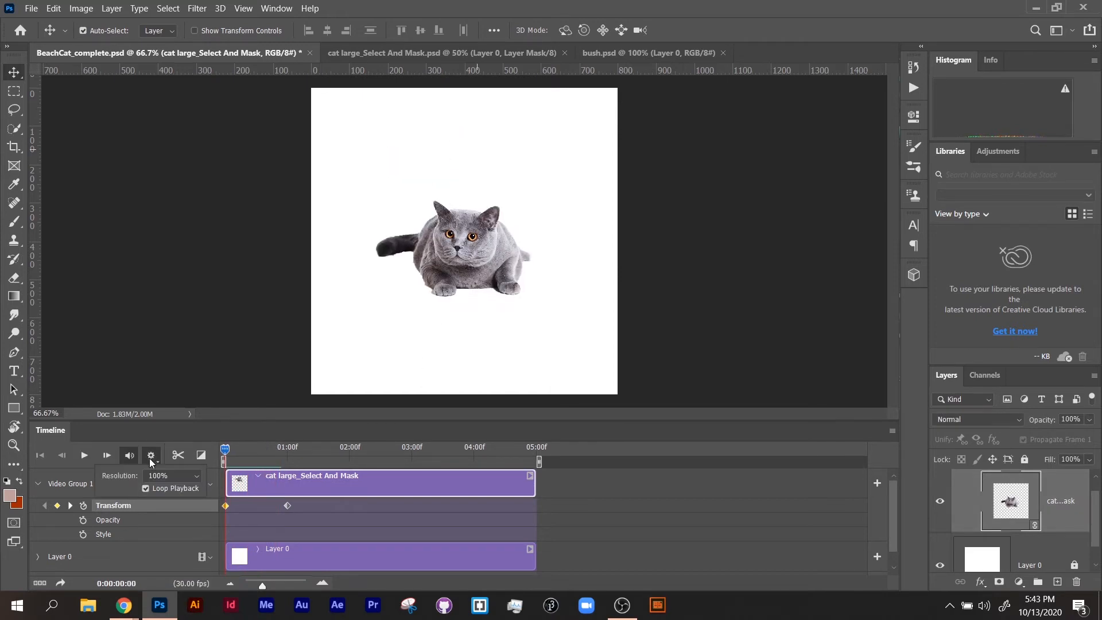
pyautogui.click(172, 475)
pyautogui.moveTo(261, 448); pyautogui.dragTo(509, 456)
pyautogui.click(84, 455)
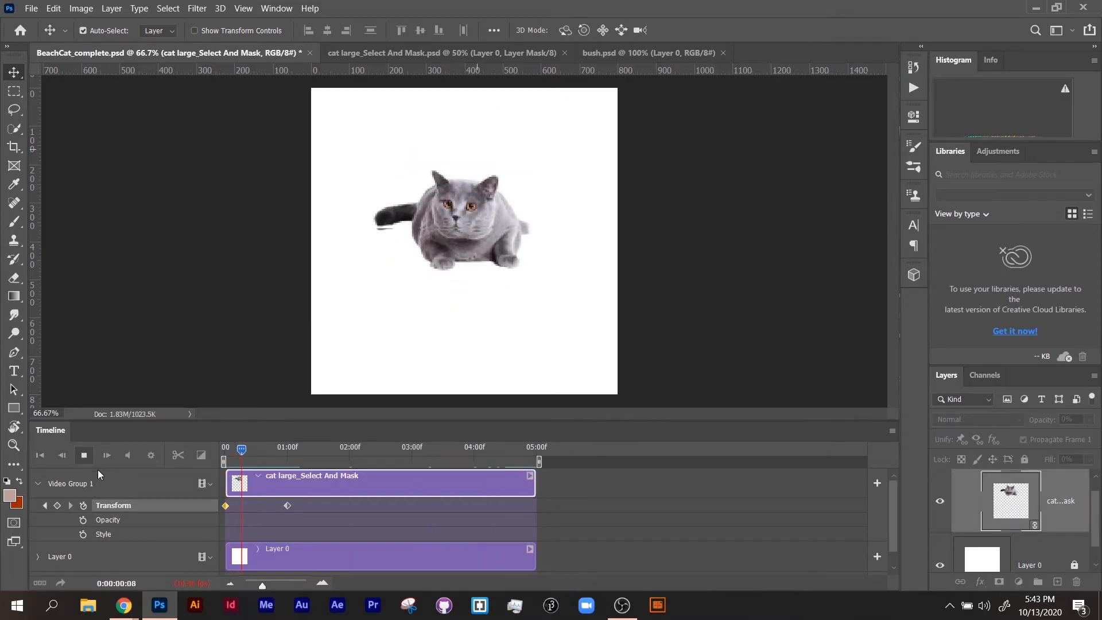
pyautogui.press('space')
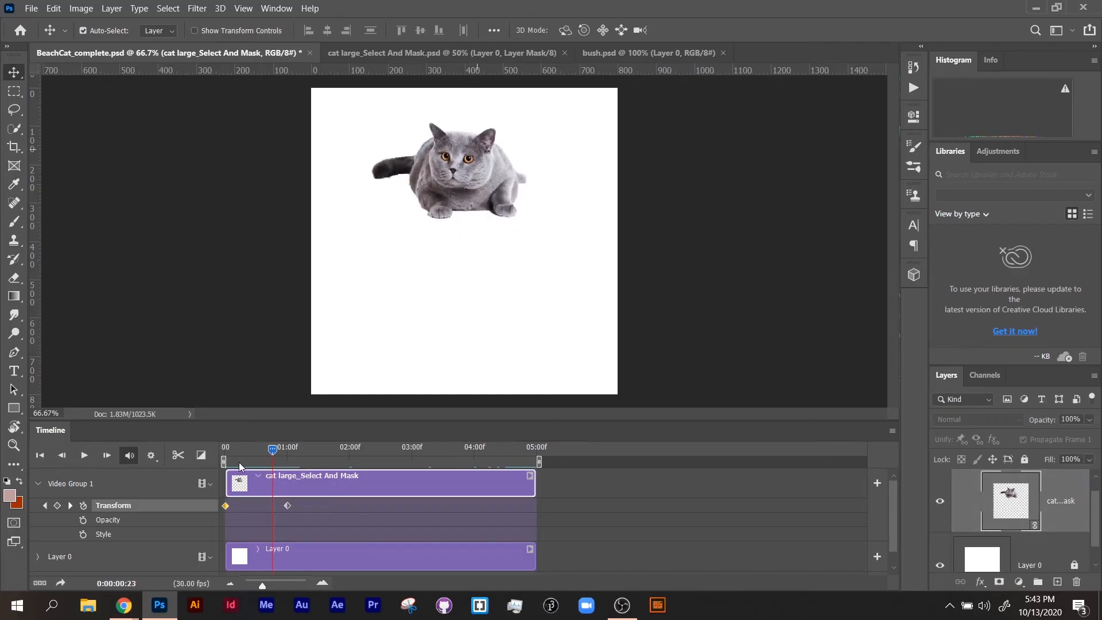
pyautogui.moveTo(248, 453); pyautogui.dragTo(207, 457)
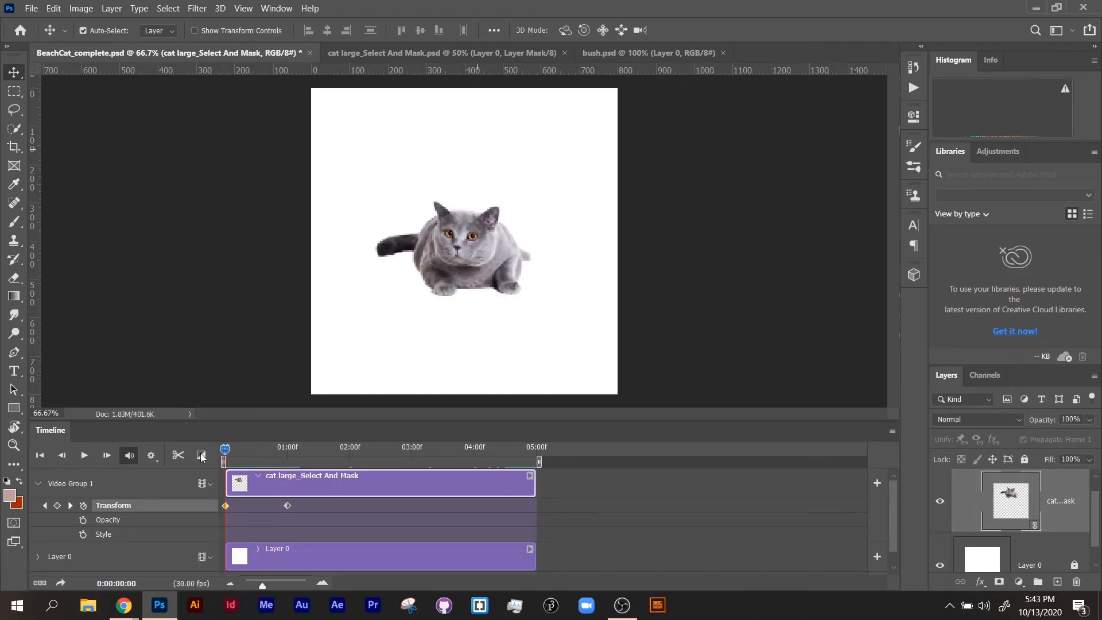
# Move the cat's second Transform keyframe to about 03:20f and scrub through the slower movement.
pyautogui.click(287, 505)
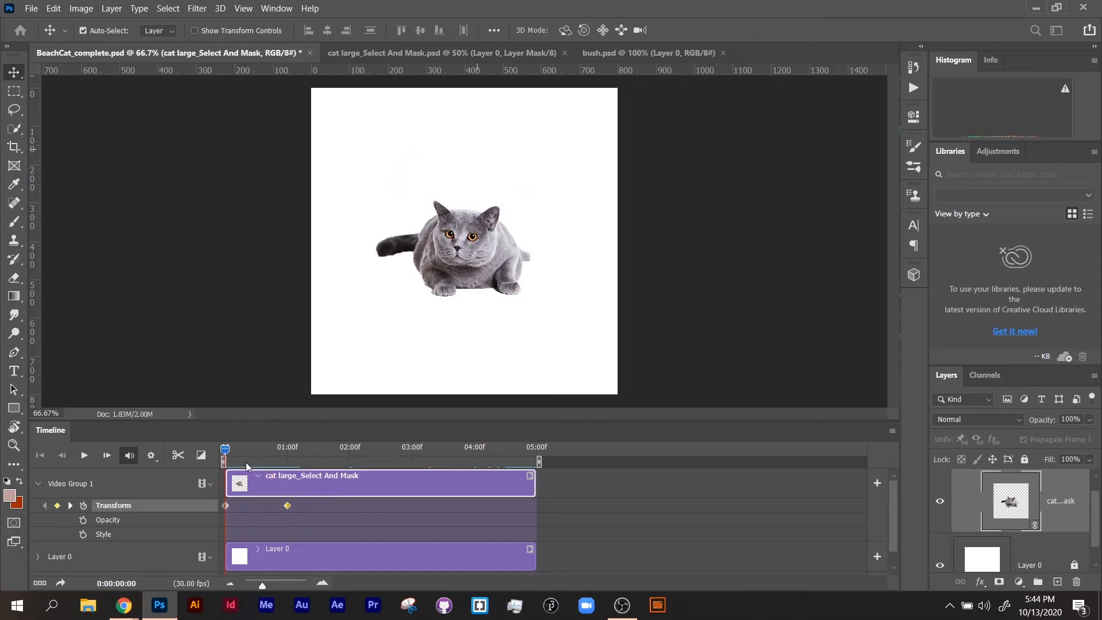
pyautogui.click(260, 461)
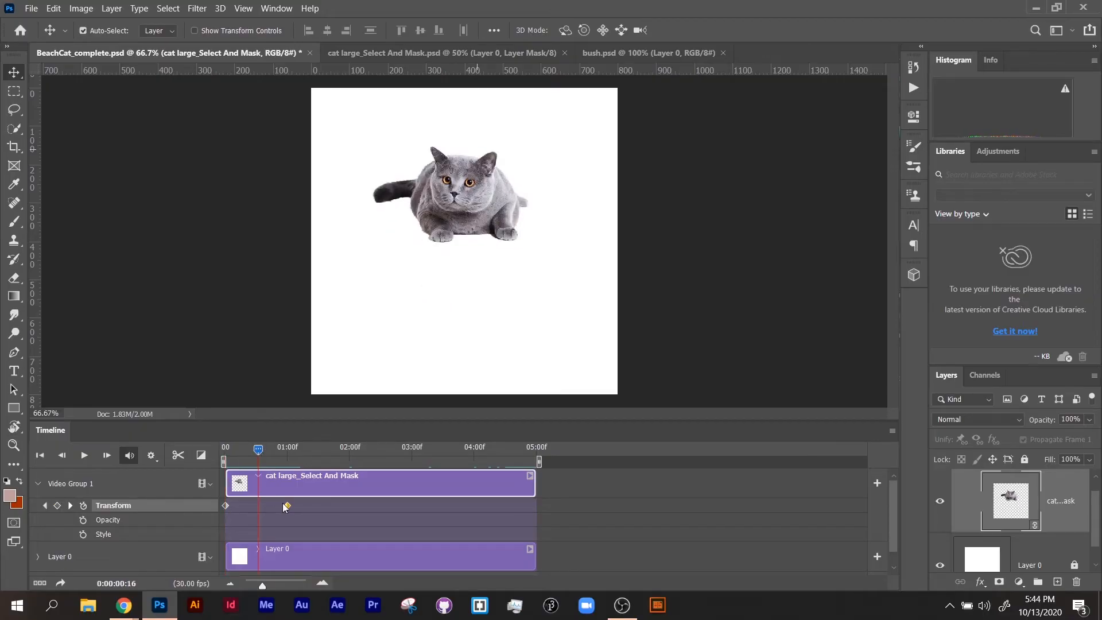
pyautogui.moveTo(296, 505); pyautogui.dragTo(456, 509)
pyautogui.moveTo(259, 450); pyautogui.dragTo(306, 451)
pyautogui.moveTo(241, 468); pyautogui.dragTo(178, 488)
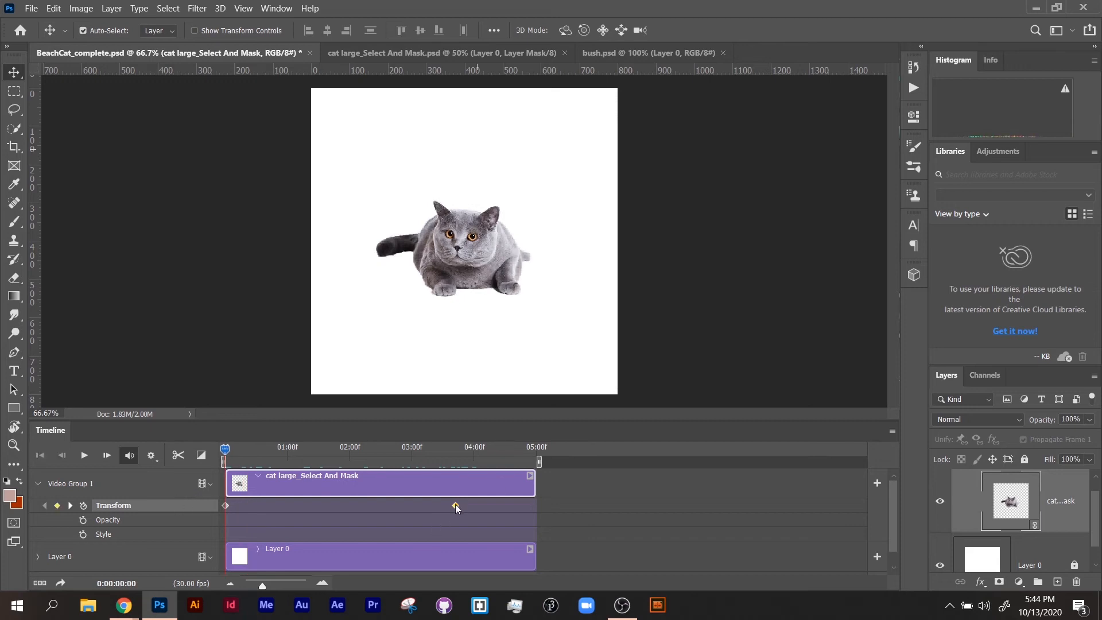
# Move the cat's second Transform keyframe back to about 08f and play the faster movement.
pyautogui.moveTo(455, 506); pyautogui.dragTo(242, 516)
pyautogui.moveTo(226, 452)
pyautogui.mouseDown()
pyautogui.moveTo(241, 453)
pyautogui.moveTo(226, 452)
pyautogui.mouseUp()
pyautogui.click(85, 456)
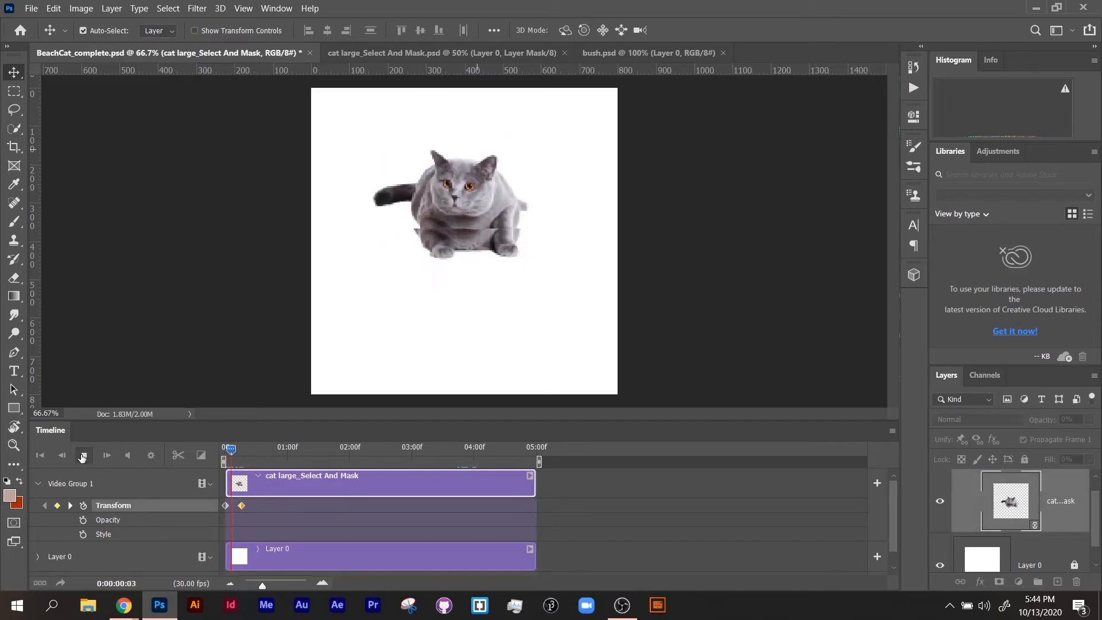
pyautogui.click(84, 455)
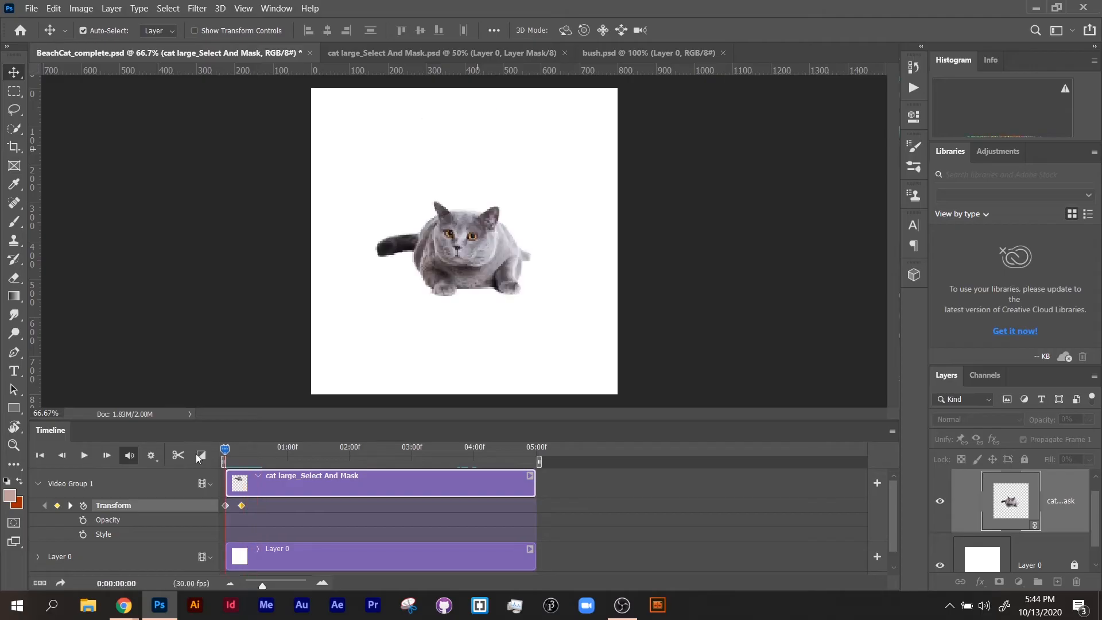
# Shorten the cat's movement further by placing its second Transform keyframe at 02f, and play it back.
pyautogui.moveTo(242, 505); pyautogui.dragTo(235, 505)
pyautogui.moveTo(254, 585); pyautogui.dragTo(305, 590)
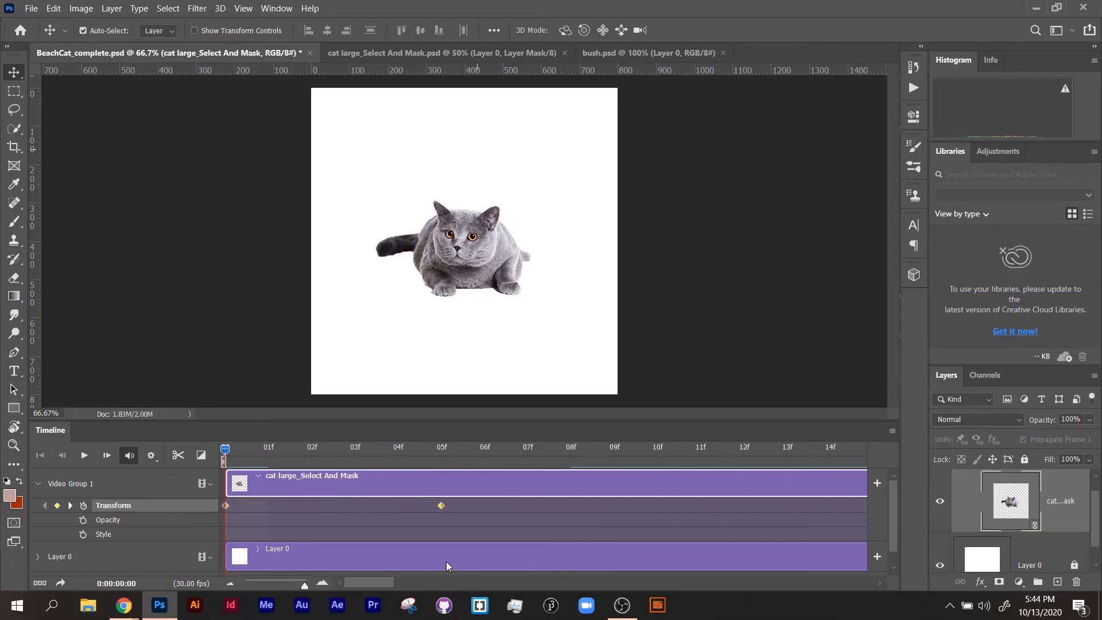
pyautogui.moveTo(442, 506); pyautogui.dragTo(322, 509)
pyautogui.moveTo(238, 445); pyautogui.dragTo(196, 452)
pyautogui.click(94, 458)
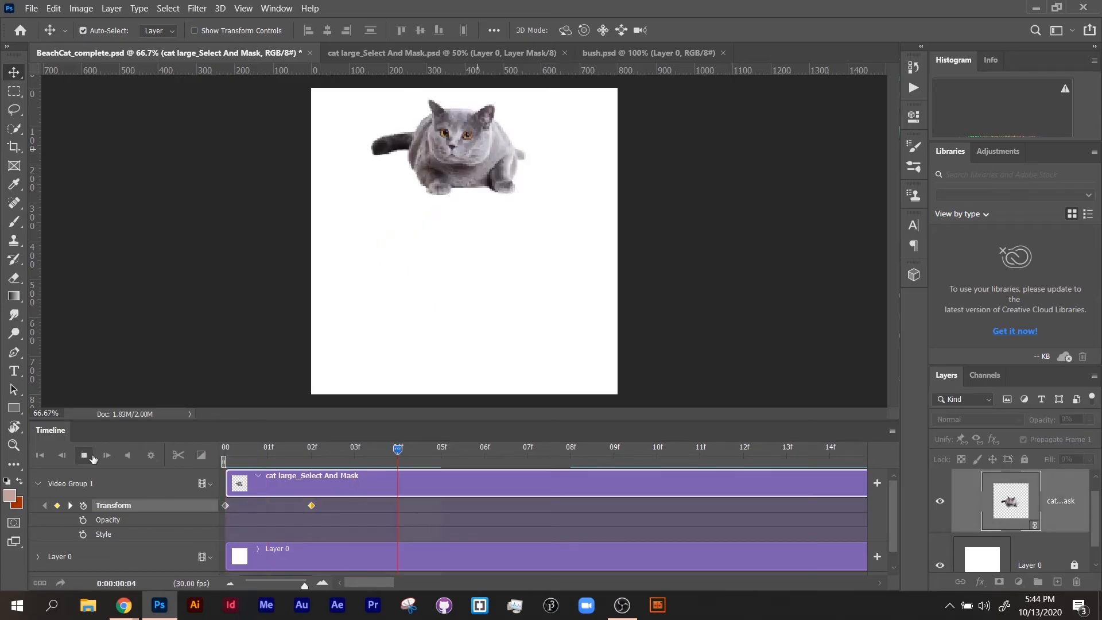
pyautogui.click(92, 457)
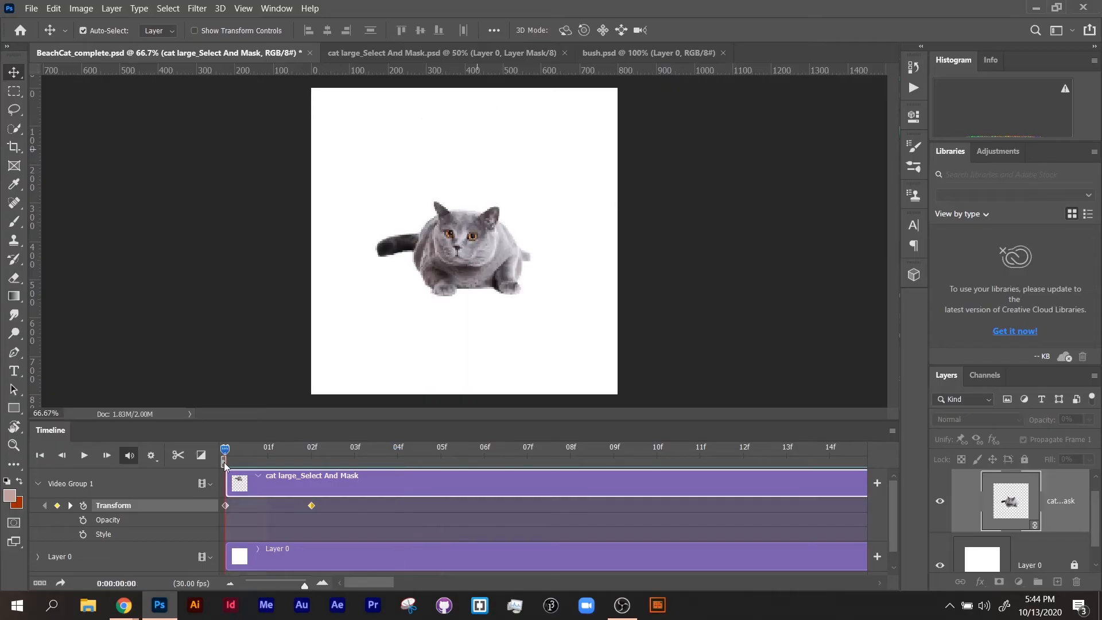
# Move the cat's second Transform keyframe to 05f and play back the animation.
pyautogui.click(323, 507)
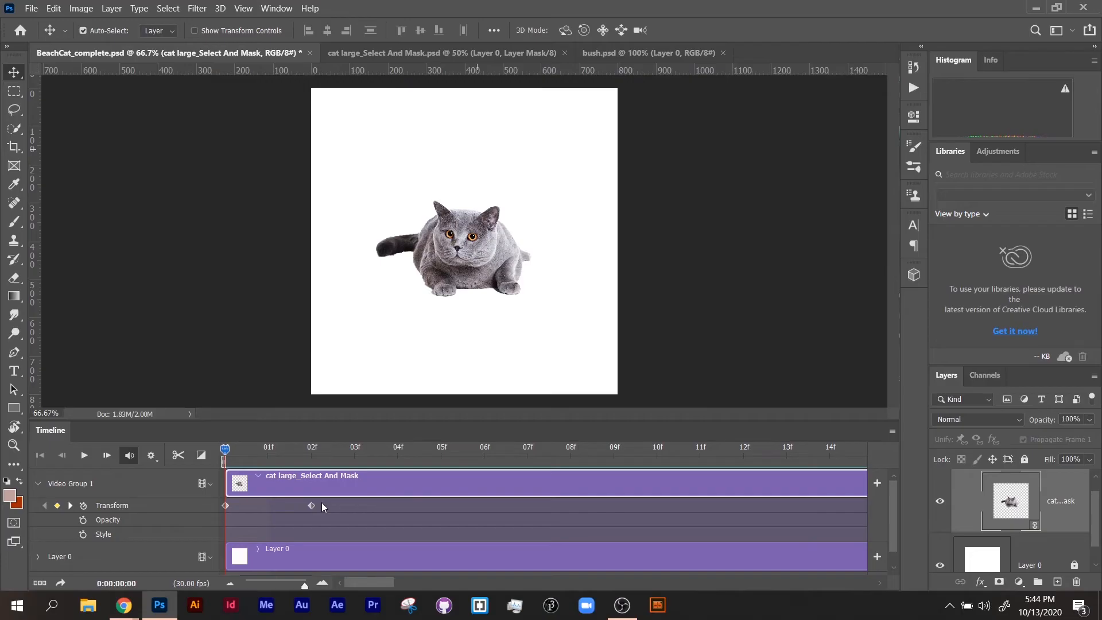
pyautogui.moveTo(313, 506); pyautogui.dragTo(431, 504)
pyautogui.click(92, 458)
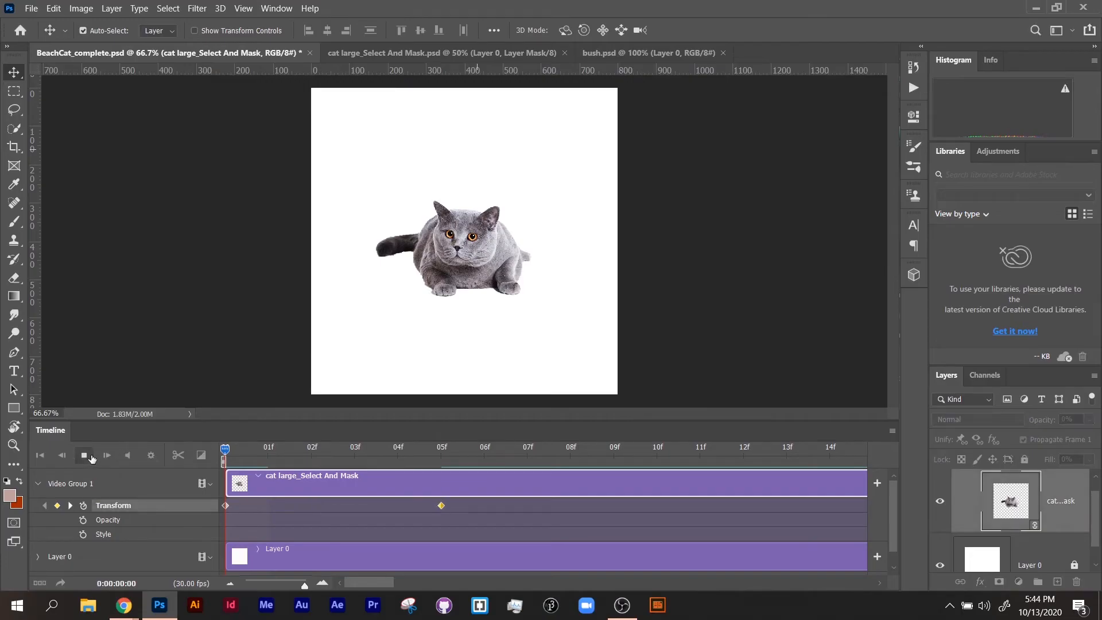
pyautogui.click(91, 458)
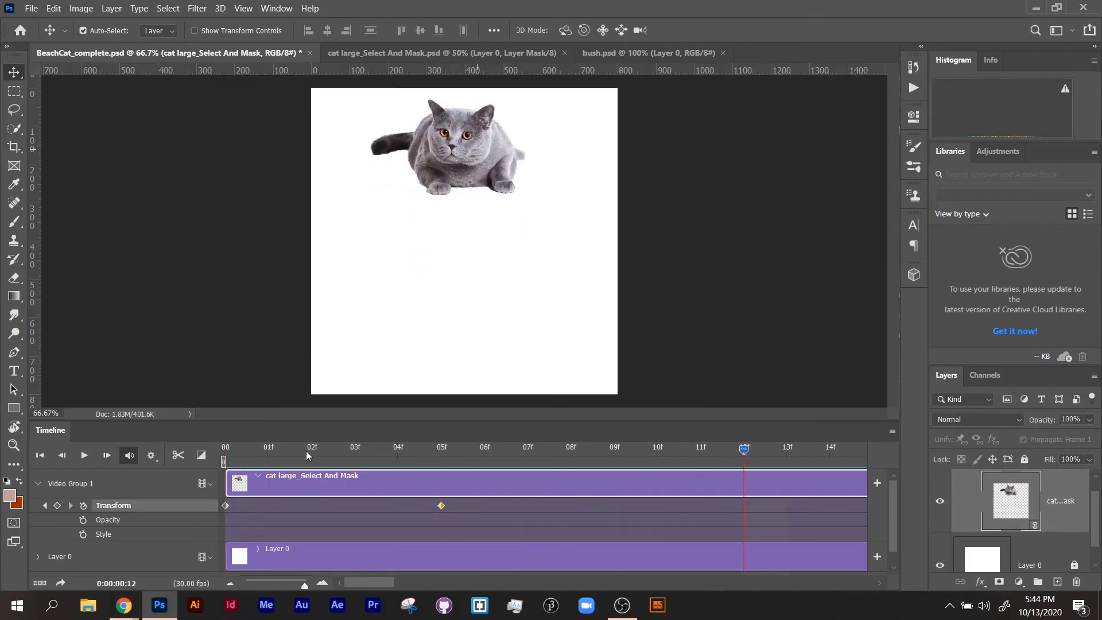
# Add an intermediate Transform keyframe at 02f by moving the cat off the canvas's right side, and return to the start.
pyautogui.moveTo(288, 452); pyautogui.dragTo(316, 450)
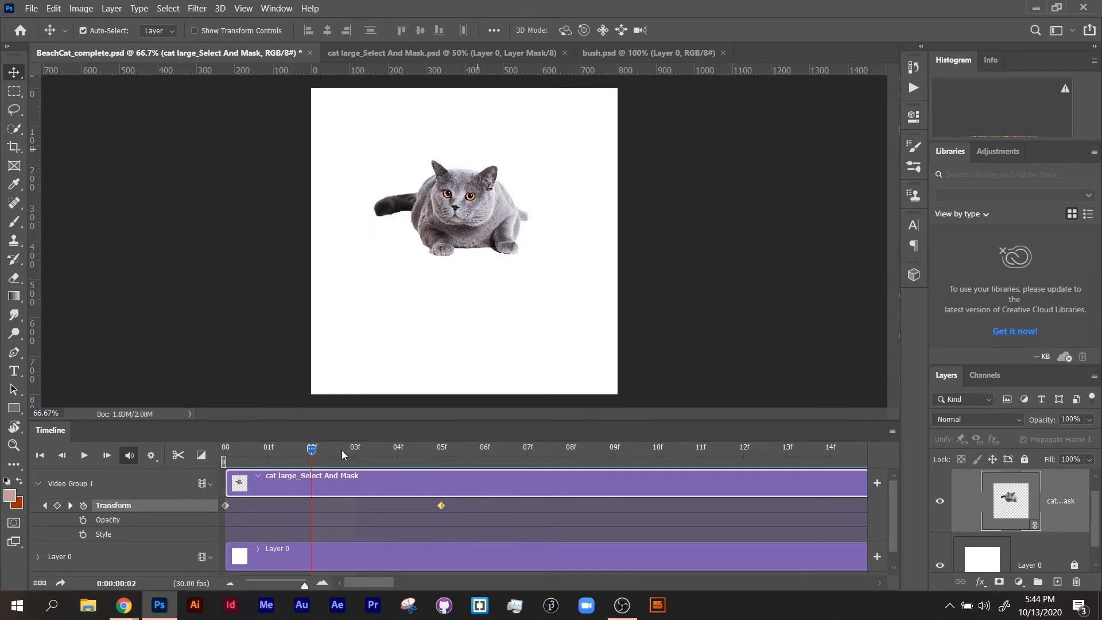
pyautogui.moveTo(470, 218); pyautogui.dragTo(733, 211)
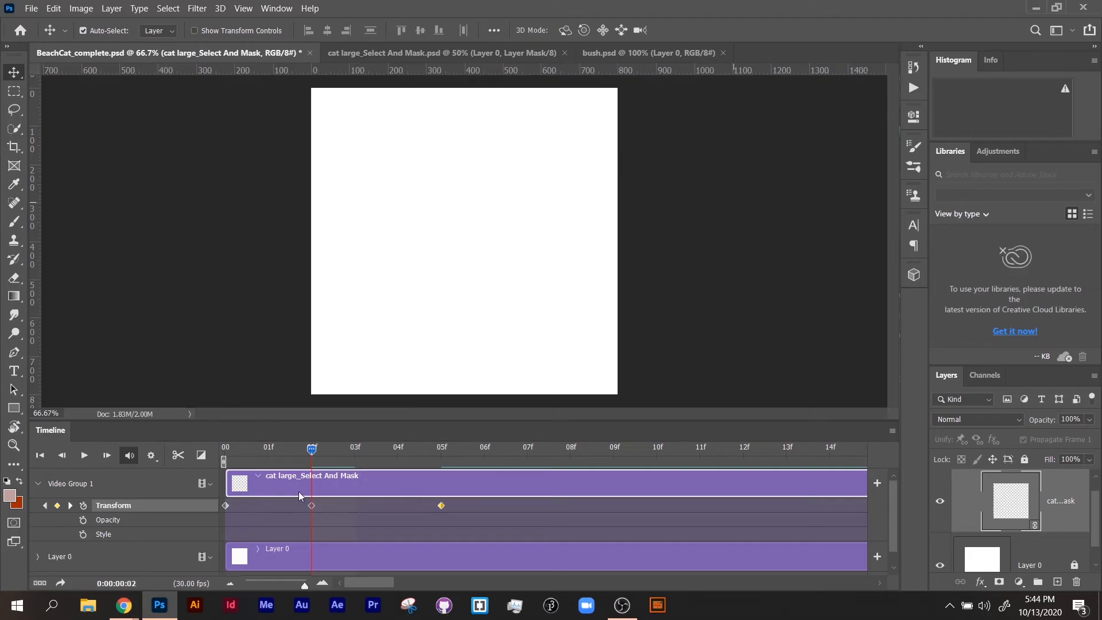
pyautogui.moveTo(312, 450); pyautogui.dragTo(188, 459)
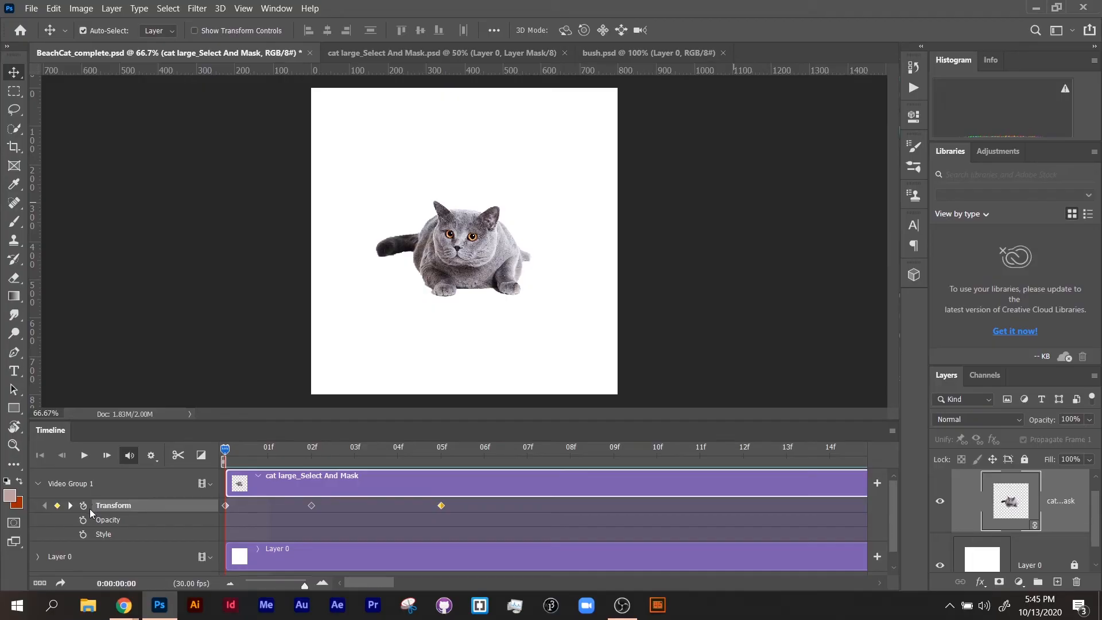
# Clear all the cat's Transform keyframes, enable Transform animation again at 00, and move the cat down and right at 02f.
pyautogui.click(85, 507)
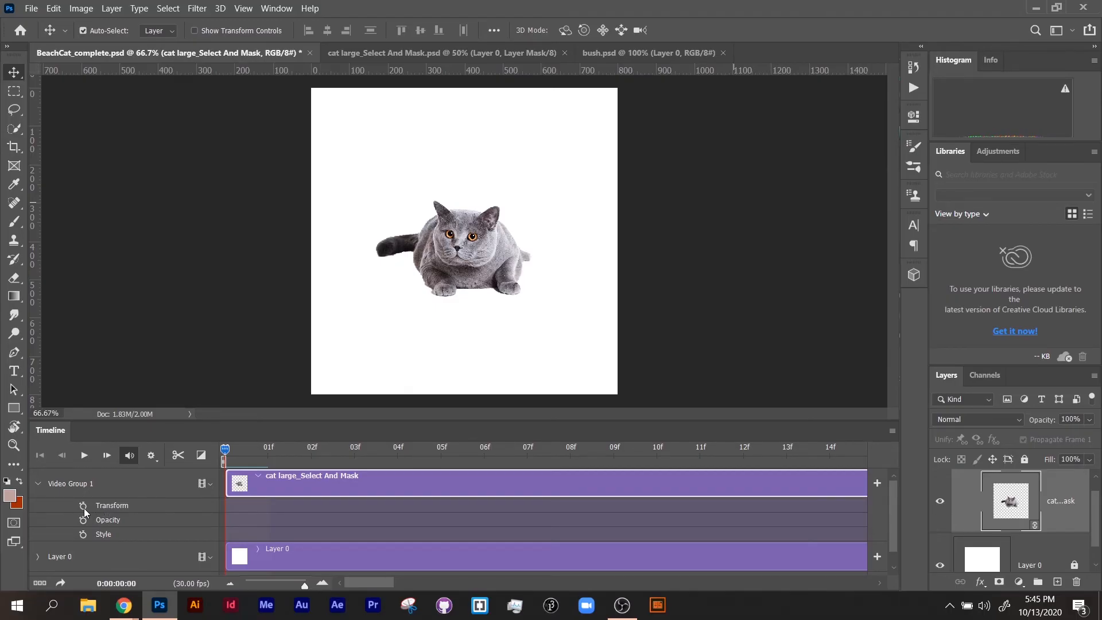
pyautogui.click(83, 506)
pyautogui.click(319, 456)
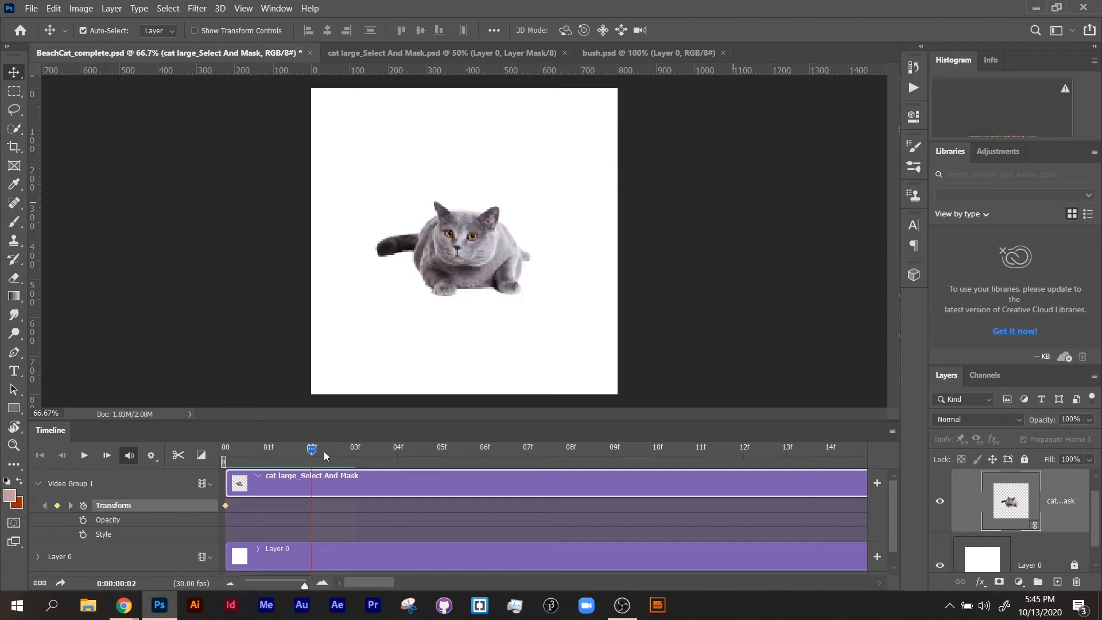
pyautogui.moveTo(495, 270); pyautogui.dragTo(530, 331)
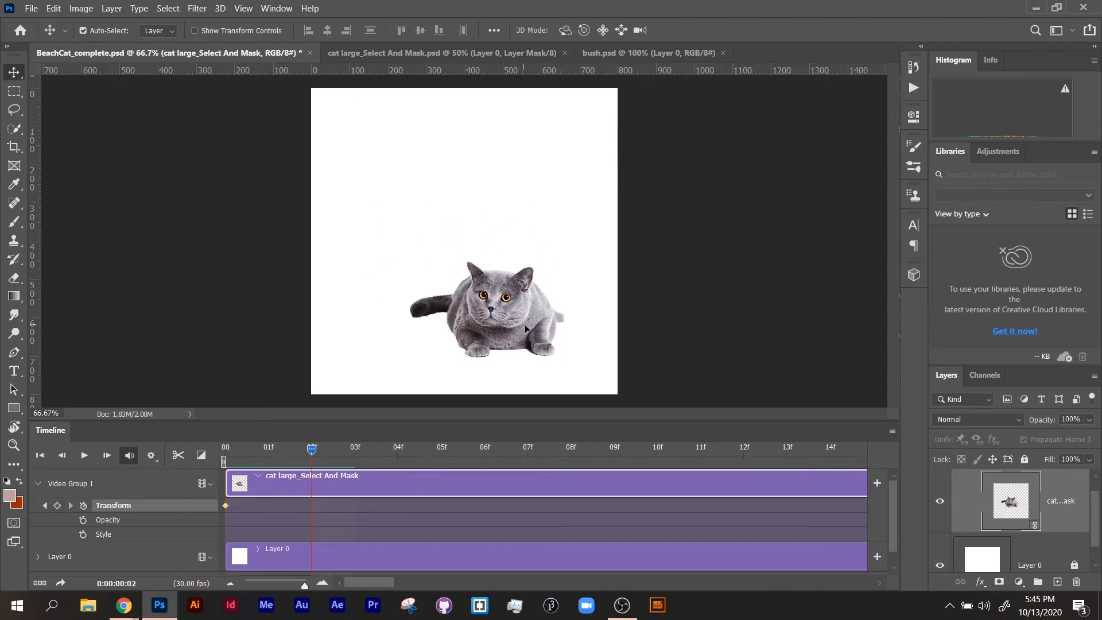
# Free Transform the cat at 02f to about 66% scale, repositioning it to fill the lower part of the canvas.
pyautogui.click(54, 9)
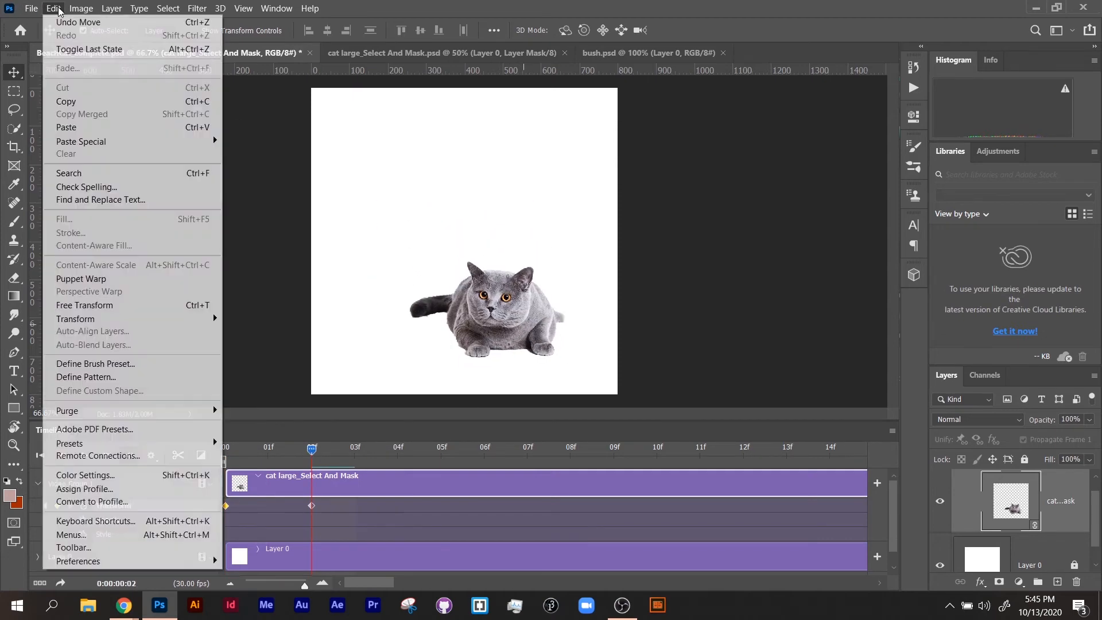
pyautogui.click(109, 305)
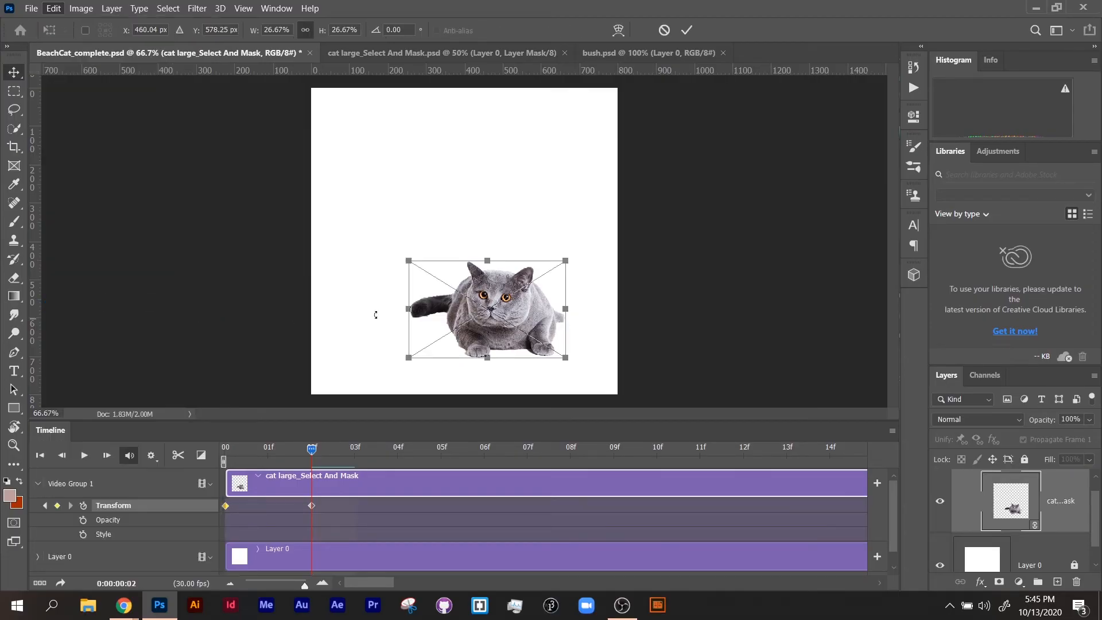
pyautogui.moveTo(568, 261); pyautogui.dragTo(798, 118)
pyautogui.moveTo(576, 237); pyautogui.dragTo(408, 285)
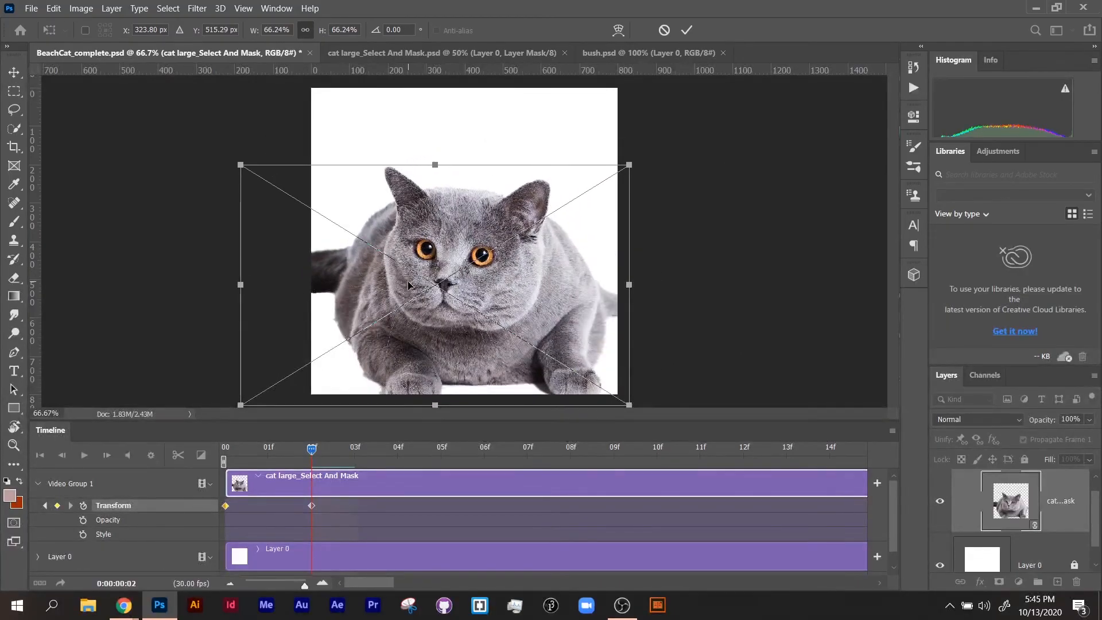
pyautogui.press('Return')
# Play back the cat's growth from the start and place the playhead at 04f.
pyautogui.moveTo(310, 449); pyautogui.dragTo(177, 458)
pyautogui.press('space')
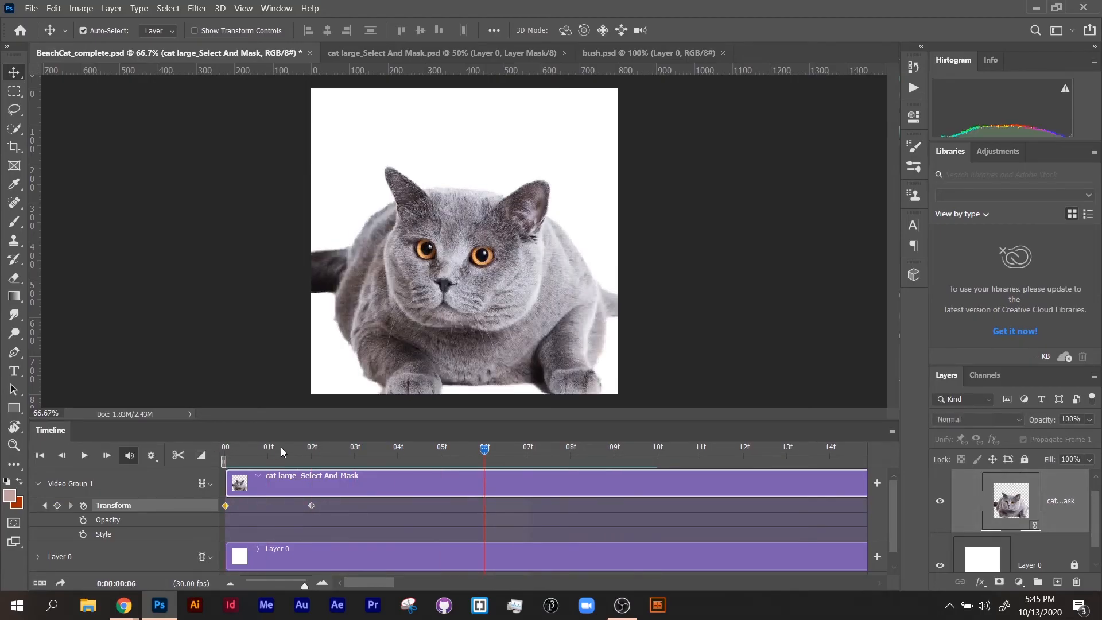
pyautogui.press('space')
pyautogui.click(387, 450)
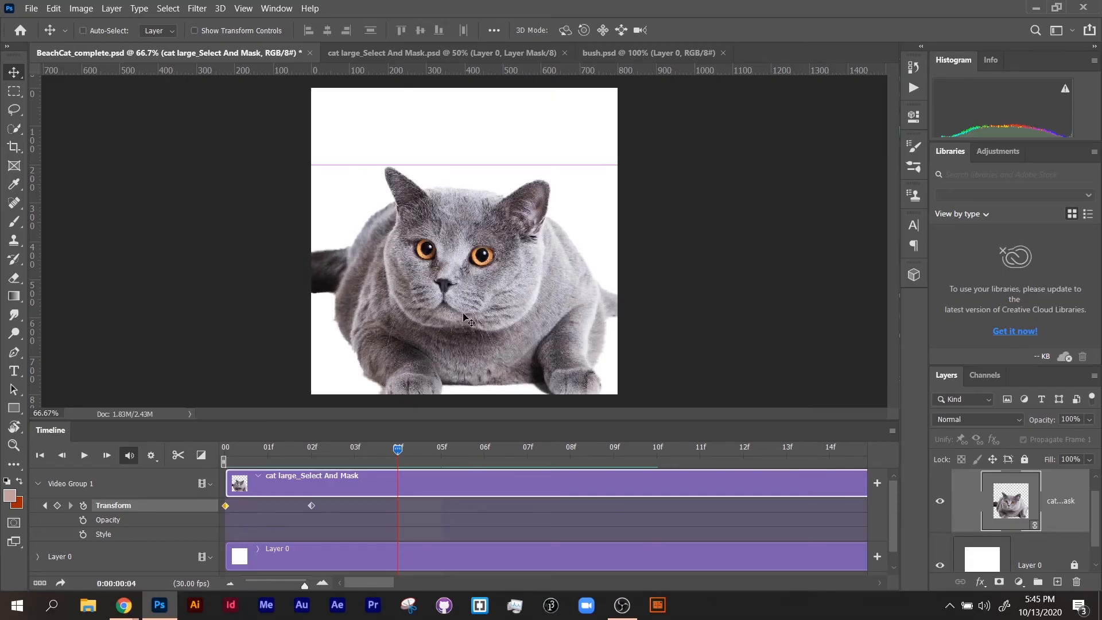
# Free Transform the cat at 04f, flipping it upside down and moving it up to about X 471 px, Y 297 px.
pyautogui.hotkey('ctrl', 't')
pyautogui.moveTo(425, 124); pyautogui.dragTo(242, 430)
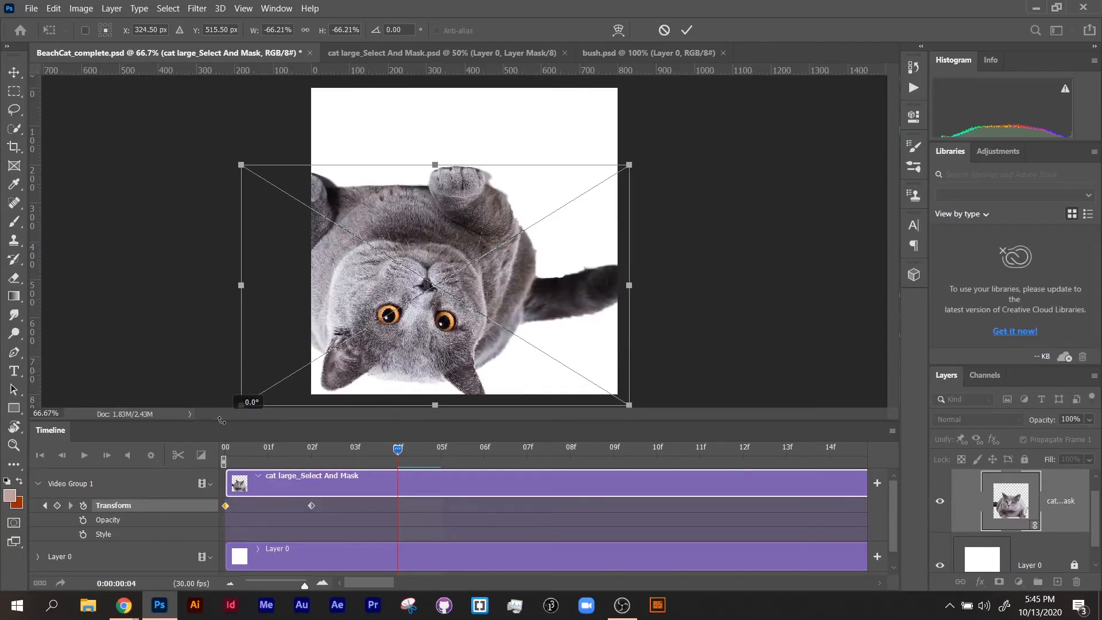
pyautogui.moveTo(446, 344); pyautogui.dragTo(494, 267)
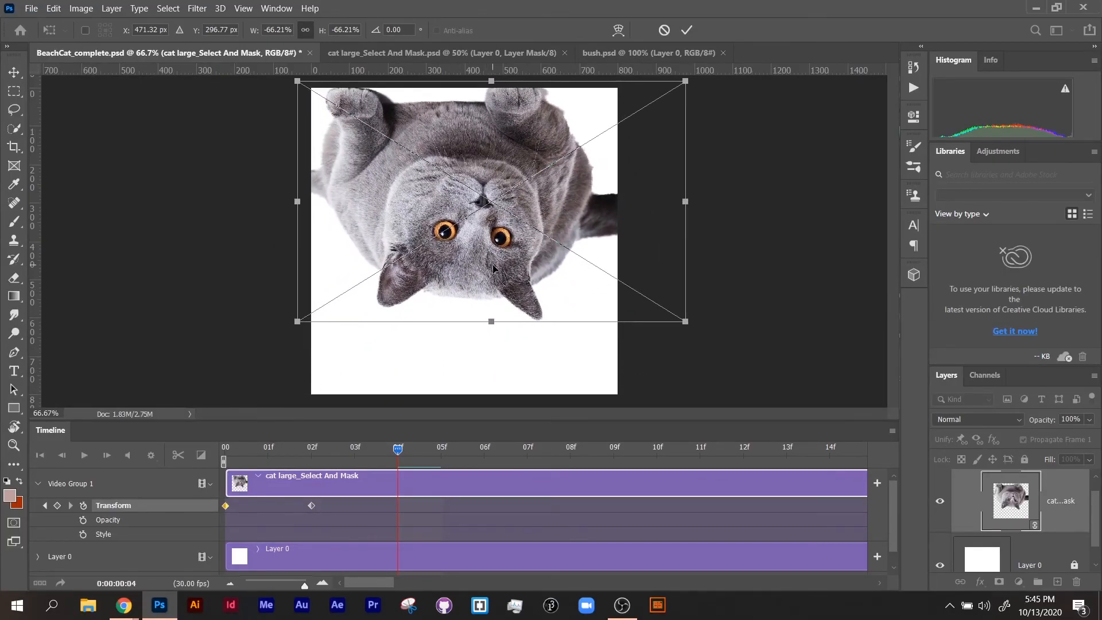
pyautogui.press('Return')
# Play back the cat's flip from the start and scrub the playhead back to 02f.
pyautogui.moveTo(392, 450); pyautogui.dragTo(212, 452)
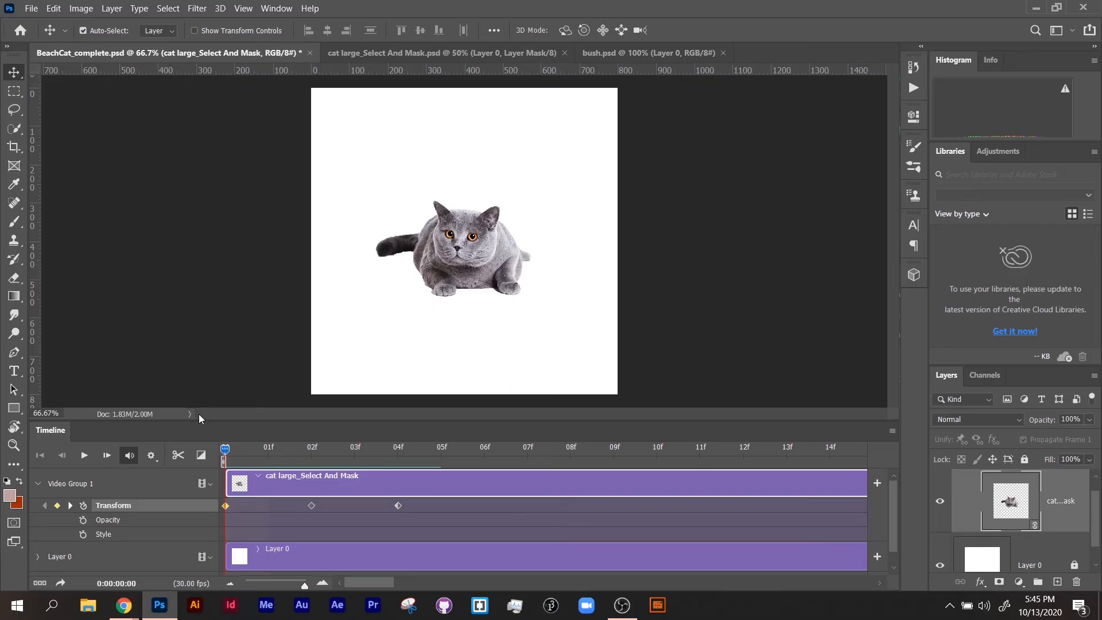
pyautogui.press('space')
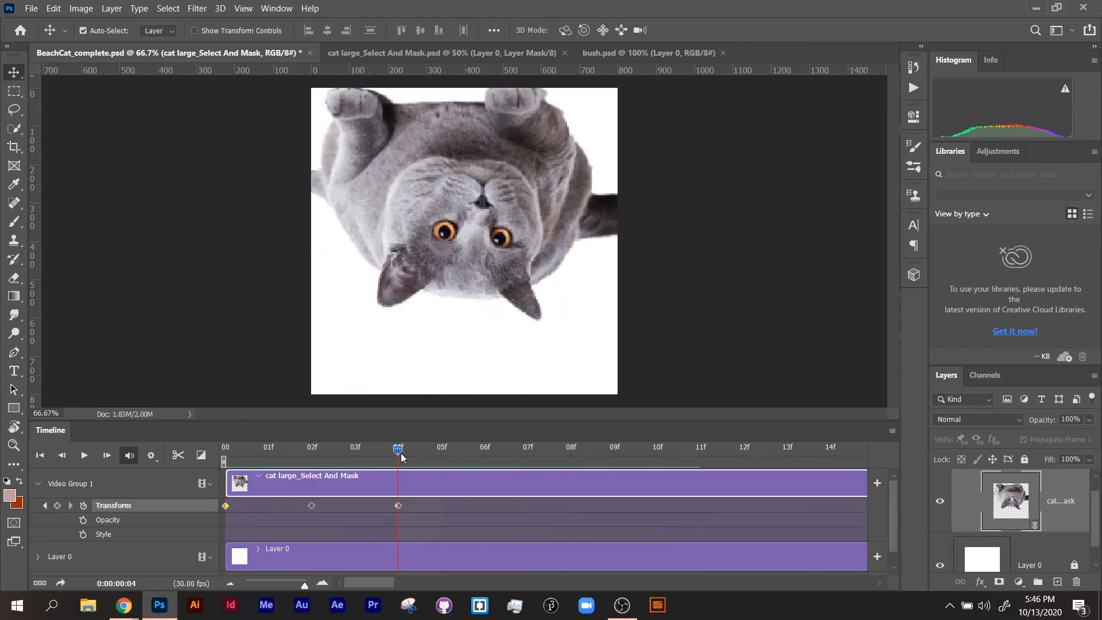
pyautogui.moveTo(355, 457); pyautogui.dragTo(294, 458)
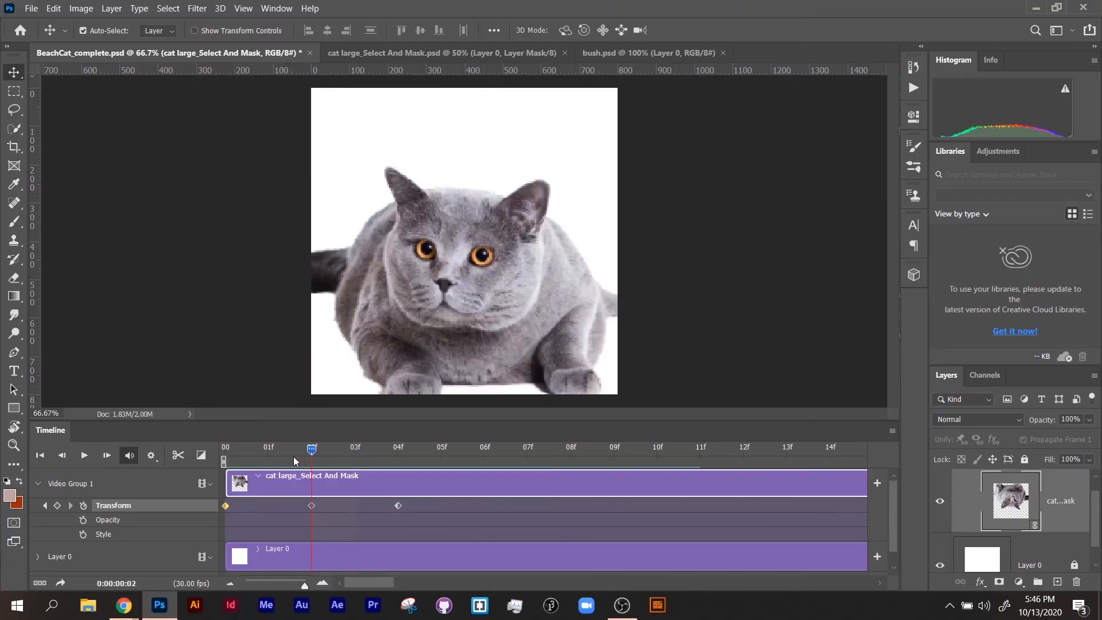
# Move the cat's last Transform keyframe to 09f and play back the slower flip from the start.
pyautogui.moveTo(398, 505); pyautogui.dragTo(642, 511)
pyautogui.moveTo(299, 449); pyautogui.dragTo(127, 450)
pyautogui.press('space')
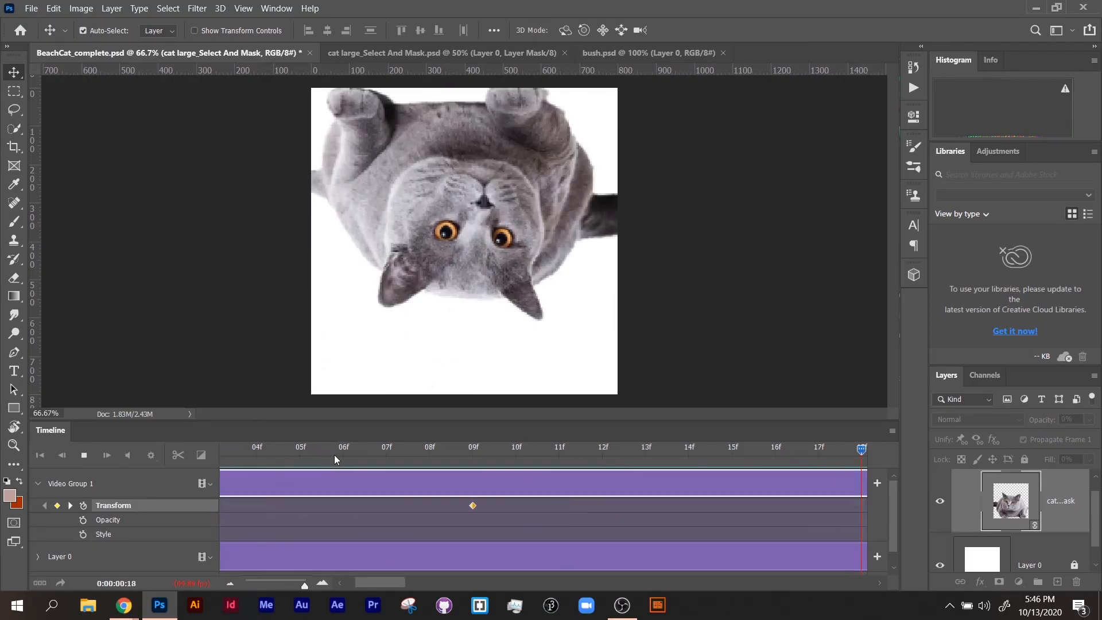
pyautogui.press('space')
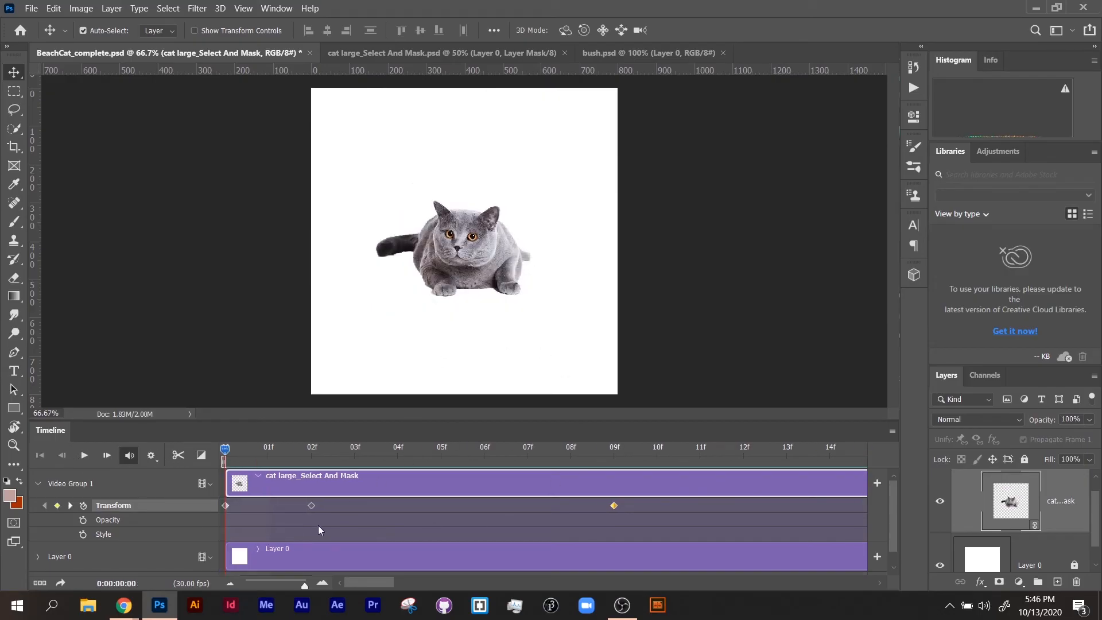
# Enable Opacity animation for the cat at 00 and set its layer opacity to 0% at 02f.
pyautogui.click(84, 520)
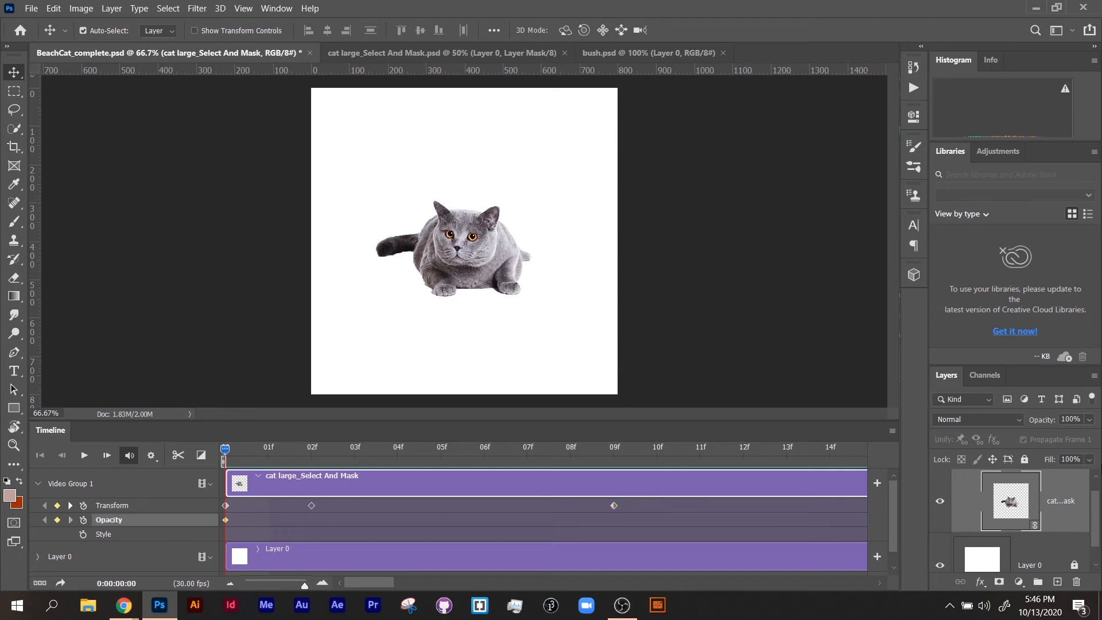
pyautogui.click(313, 461)
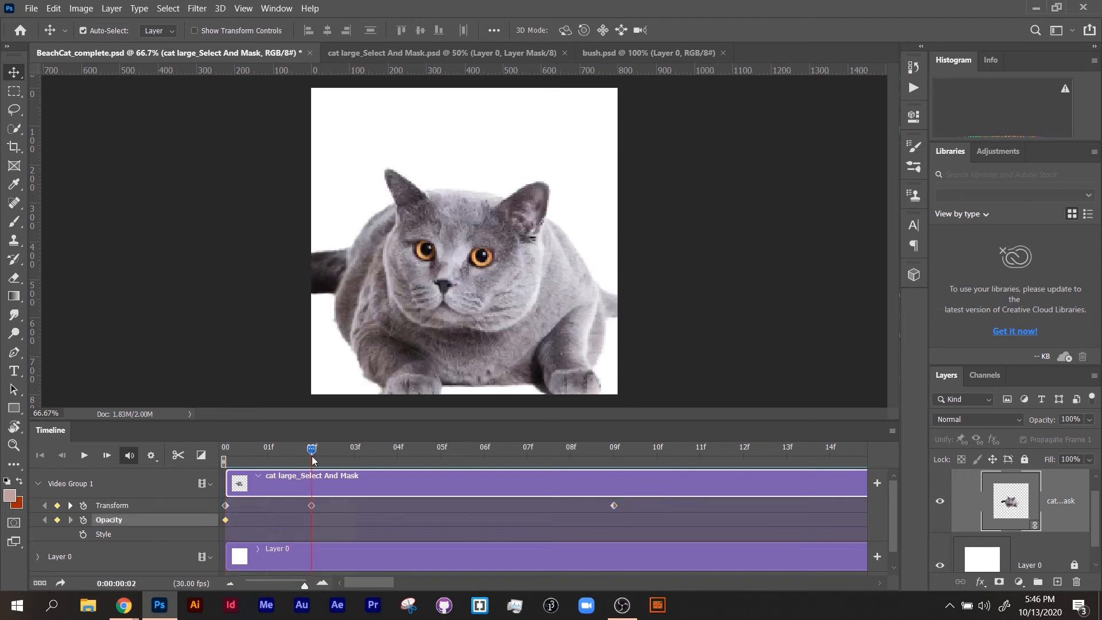
pyautogui.click(1089, 420)
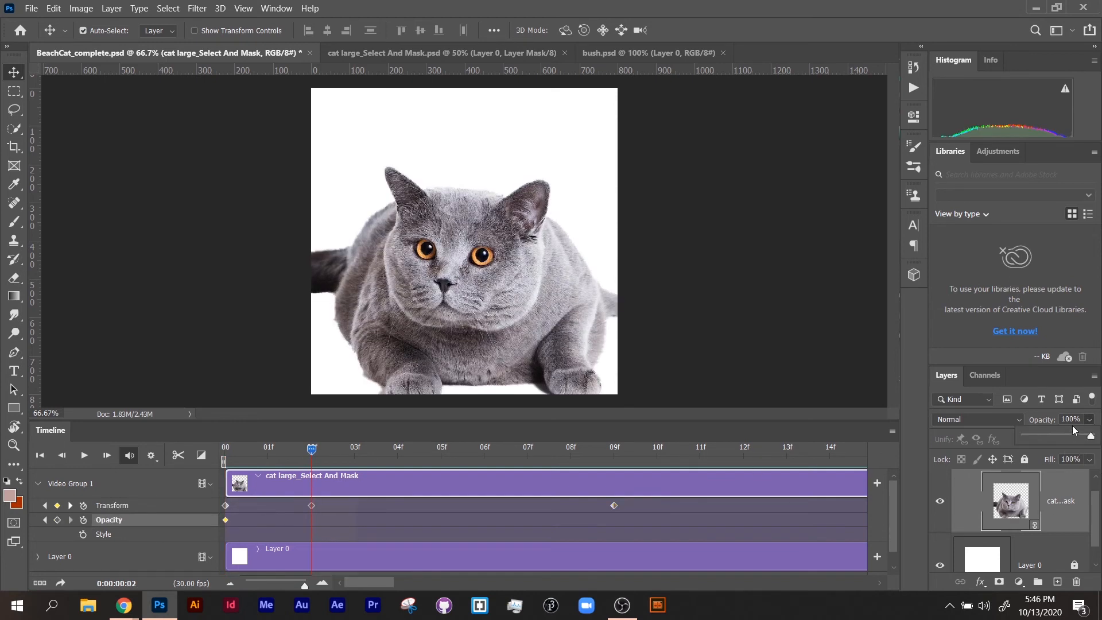
pyautogui.click(1073, 419)
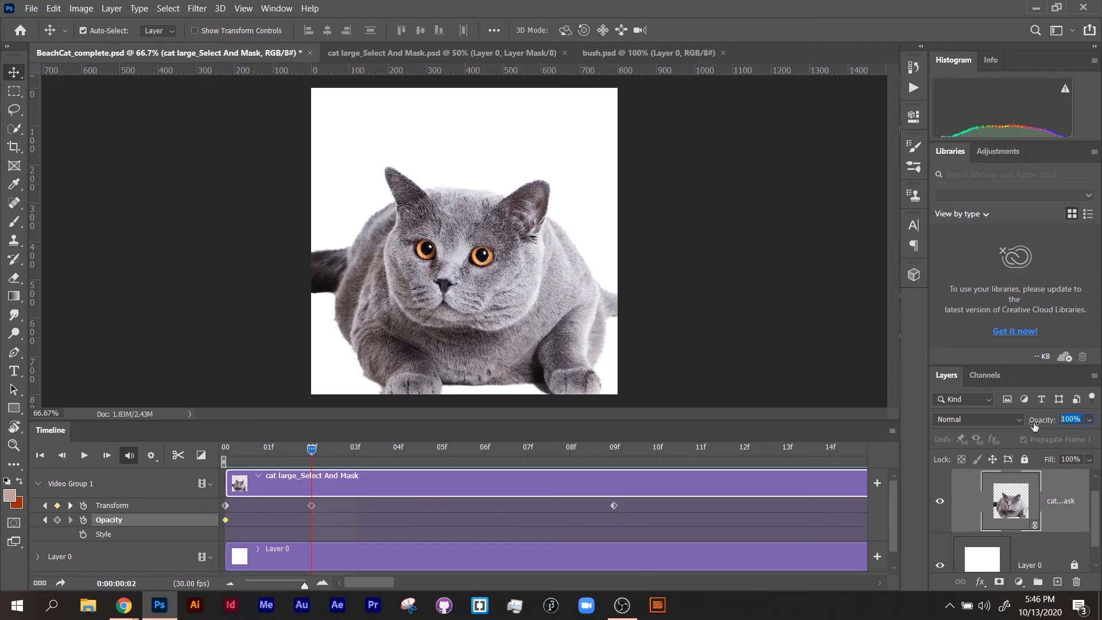
pyautogui.write('0')
pyautogui.press('Return')
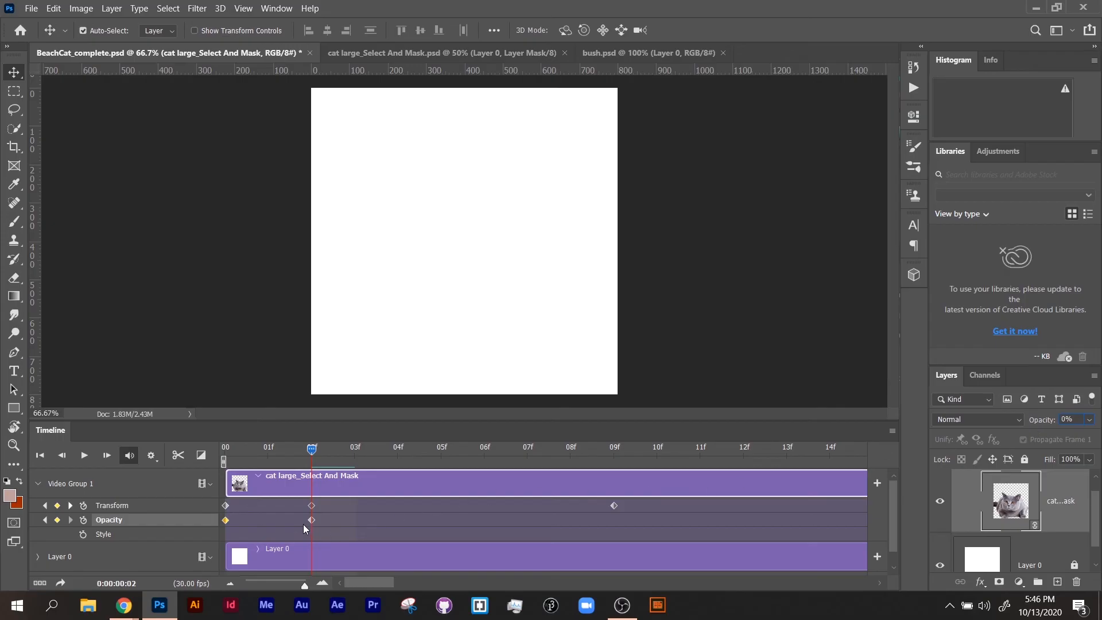
# Add an Opacity keyframe at 05f by setting the cat layer's opacity to 100%.
pyautogui.moveTo(302, 453)
pyautogui.mouseDown()
pyautogui.moveTo(201, 455)
pyautogui.moveTo(310, 456)
pyautogui.mouseUp()
pyautogui.moveTo(412, 469); pyautogui.dragTo(440, 471)
pyautogui.click(1089, 420)
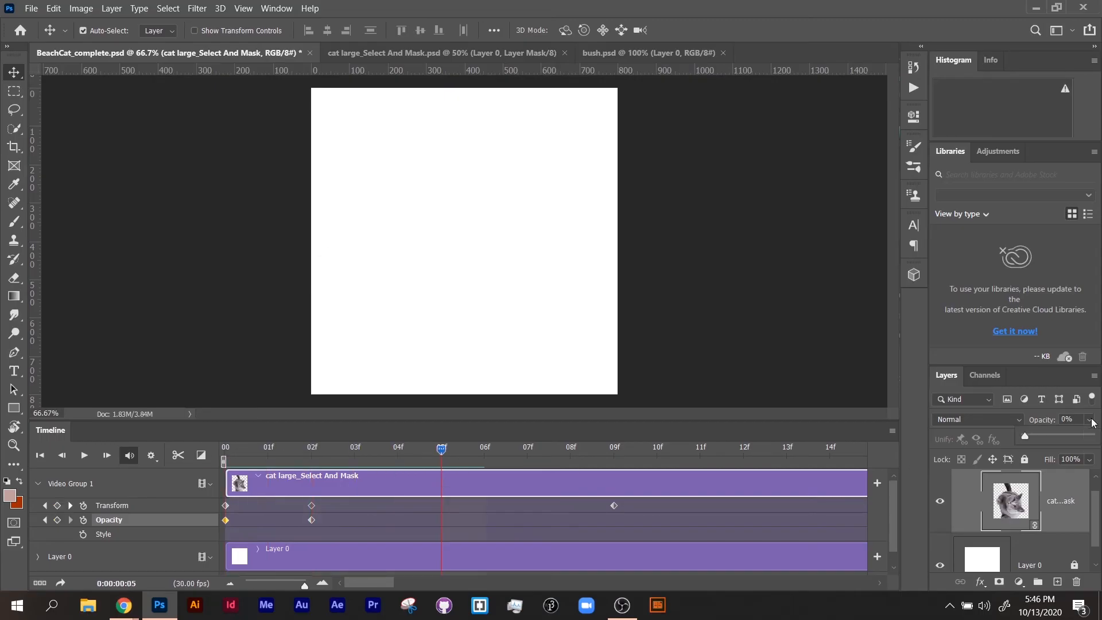
pyautogui.click(1057, 436)
pyautogui.moveTo(1057, 437); pyautogui.dragTo(1095, 437)
# Play back the animation to review the cat's fade out and back in.
pyautogui.moveTo(368, 452); pyautogui.dragTo(340, 451)
pyautogui.press('space')
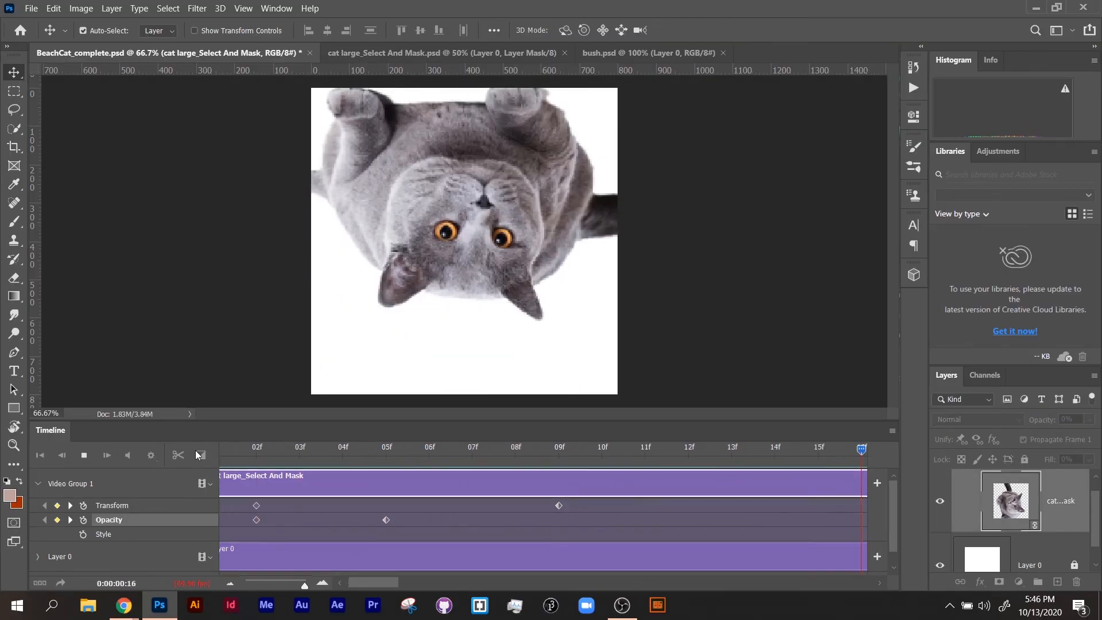
pyautogui.press('space')
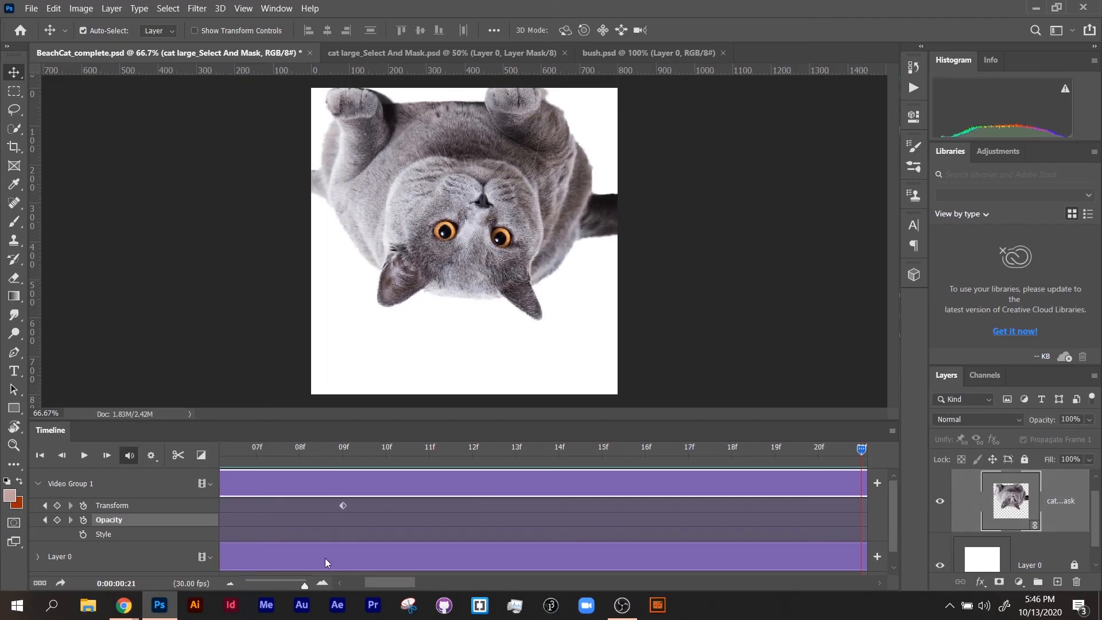
# Zoom out the timeline and enable Style animation for the cat at 00.
pyautogui.moveTo(305, 585); pyautogui.dragTo(269, 586)
pyautogui.moveTo(326, 459); pyautogui.dragTo(212, 483)
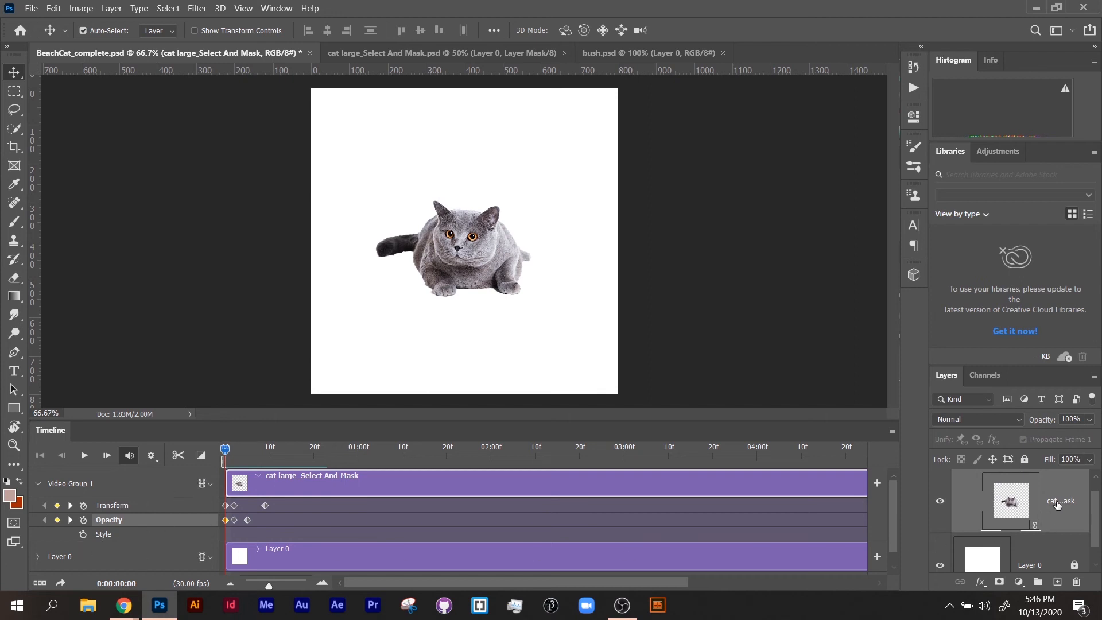
pyautogui.click(84, 535)
# Place the playhead at 09f, widen the panel area to show full layer names, and open the cat layer's Layer Style dialog.
pyautogui.moveTo(247, 458)
pyautogui.mouseDown()
pyautogui.moveTo(280, 462)
pyautogui.moveTo(265, 464)
pyautogui.mouseUp()
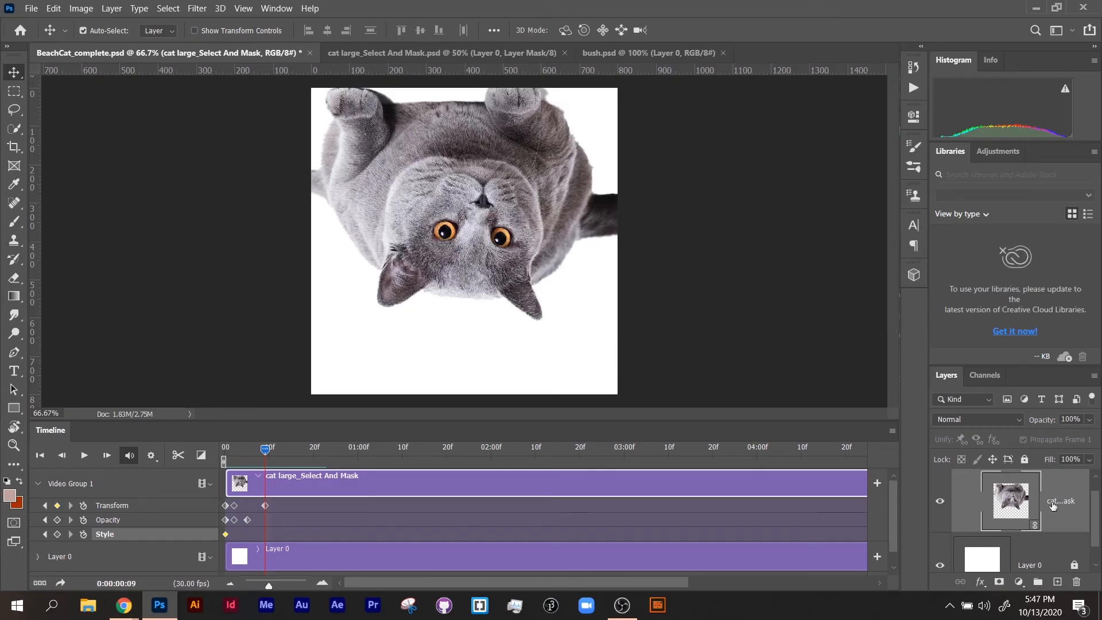
pyautogui.moveTo(929, 504); pyautogui.dragTo(794, 504)
pyautogui.doubleClick(964, 502)
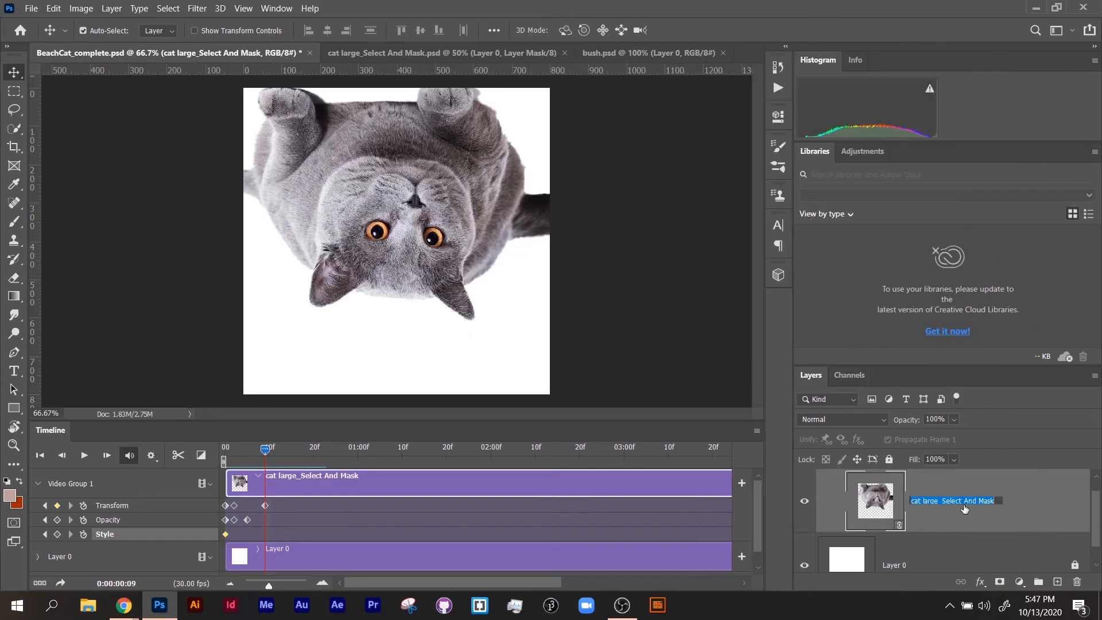
pyautogui.click(919, 520)
pyautogui.doubleClick(1014, 497)
pyautogui.moveTo(770, 198); pyautogui.dragTo(748, 147)
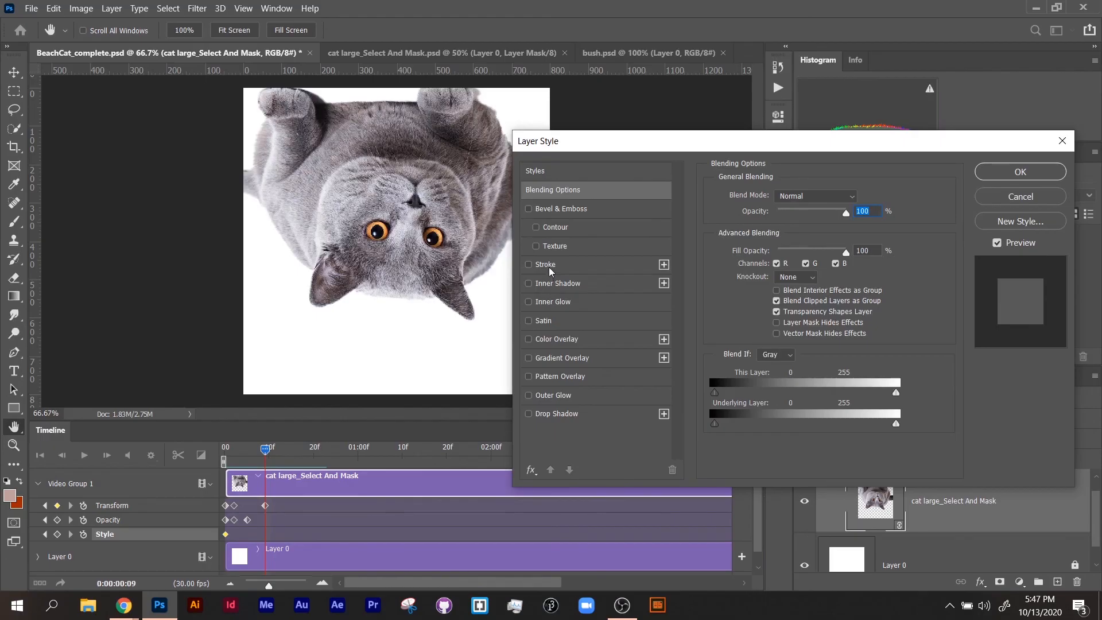
# Add a 16 px outside Stroke in bright green to the cat layer at 09f.
pyautogui.click(529, 266)
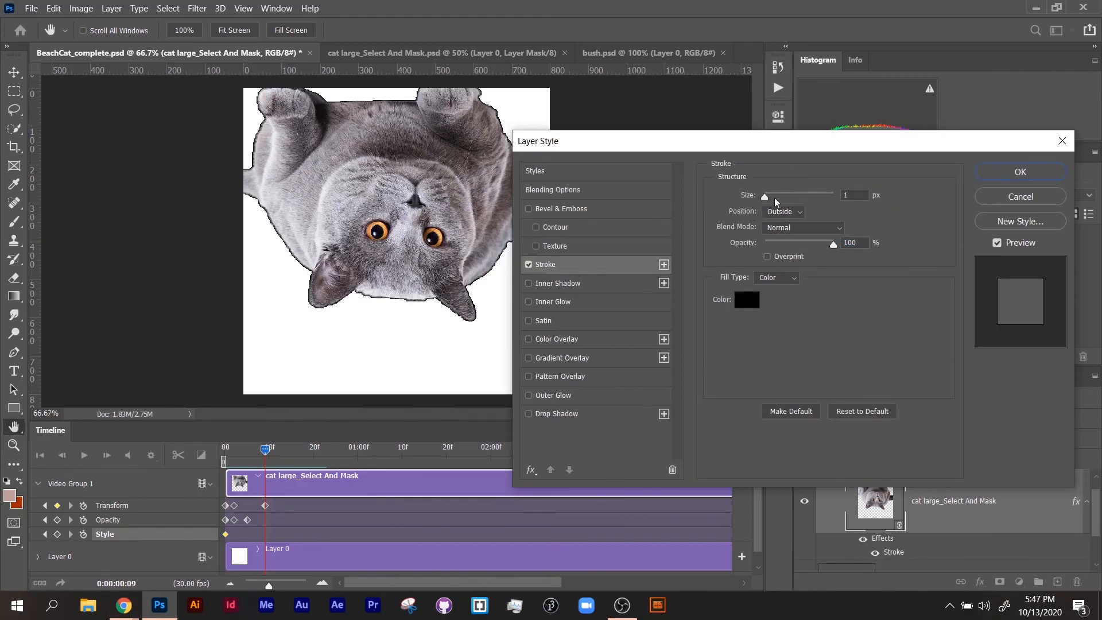
pyautogui.moveTo(776, 201)
pyautogui.mouseDown()
pyautogui.moveTo(790, 198)
pyautogui.moveTo(774, 200)
pyautogui.mouseUp()
pyautogui.click(746, 299)
pyautogui.click(861, 280)
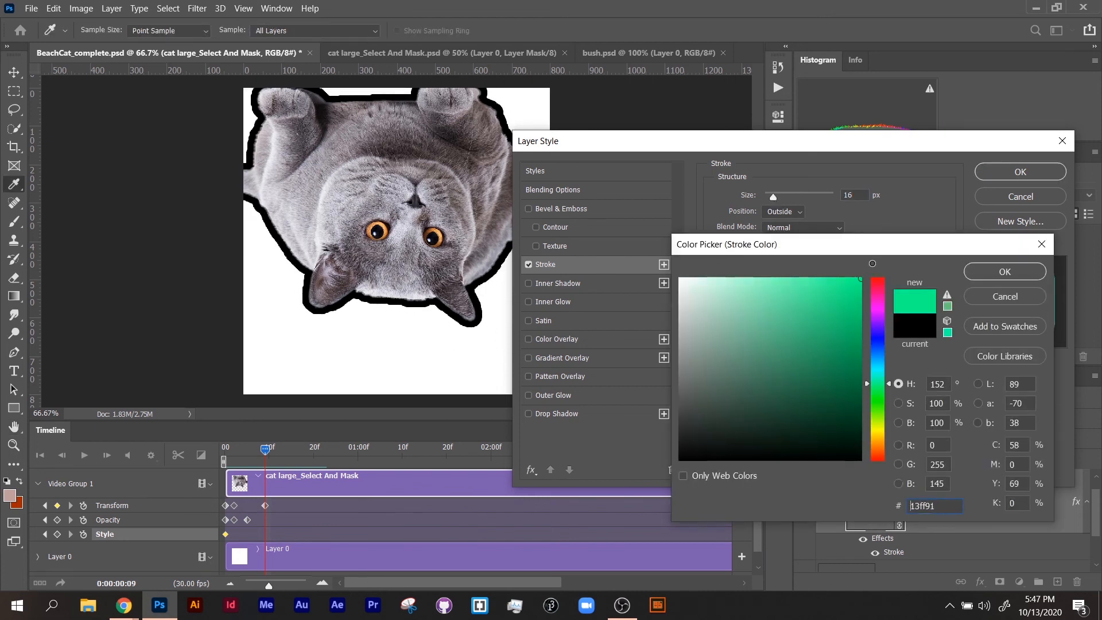
pyautogui.click(987, 272)
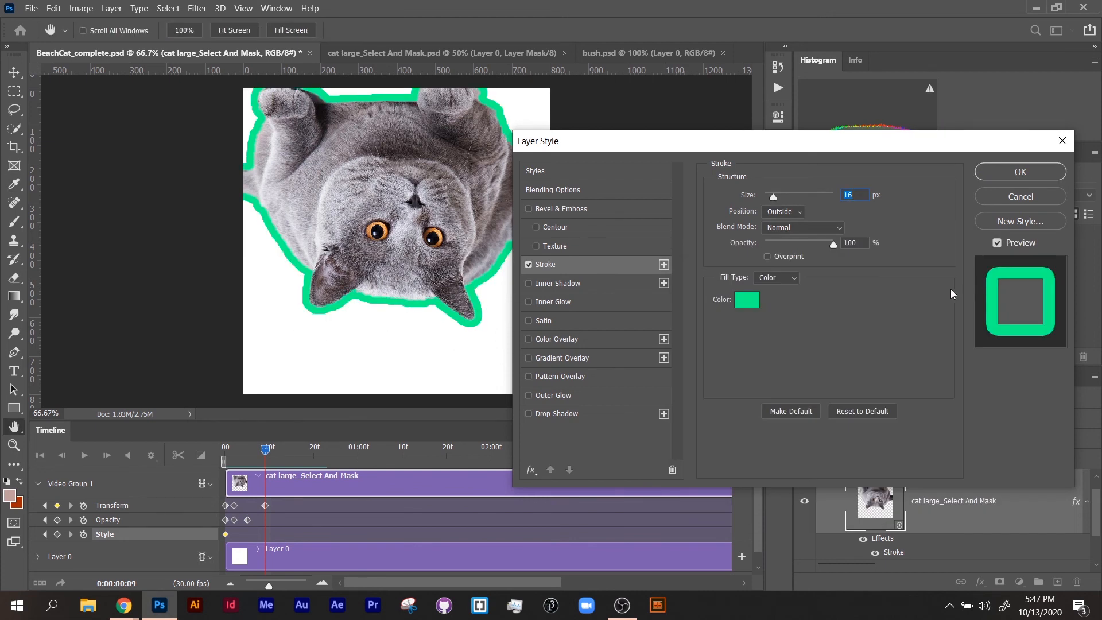
pyautogui.click(1001, 177)
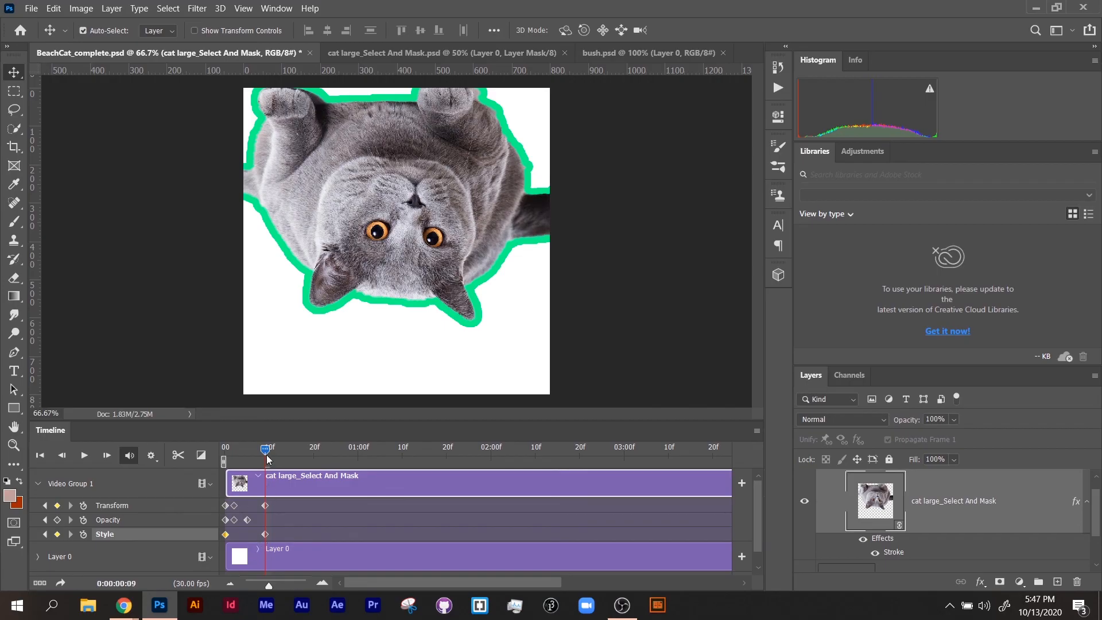
# Add Style keyframes by hiding the cat's Stroke effect at 15f and showing it again at 24f.
pyautogui.moveTo(266, 458)
pyautogui.mouseDown()
pyautogui.moveTo(219, 464)
pyautogui.moveTo(292, 471)
pyautogui.mouseUp()
pyautogui.click(876, 554)
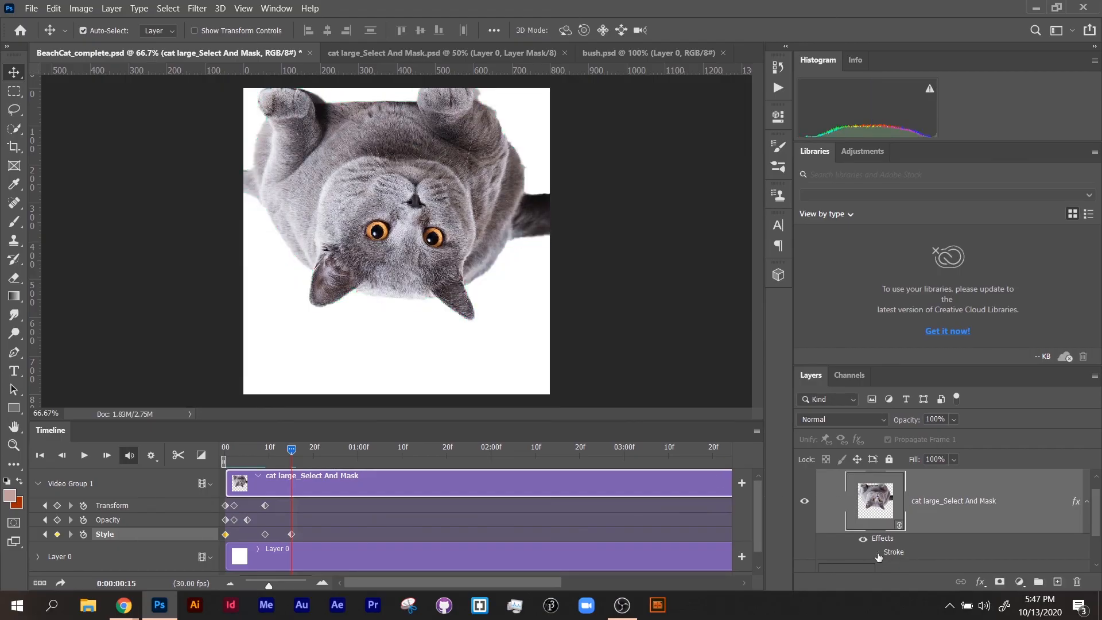
pyautogui.click(331, 451)
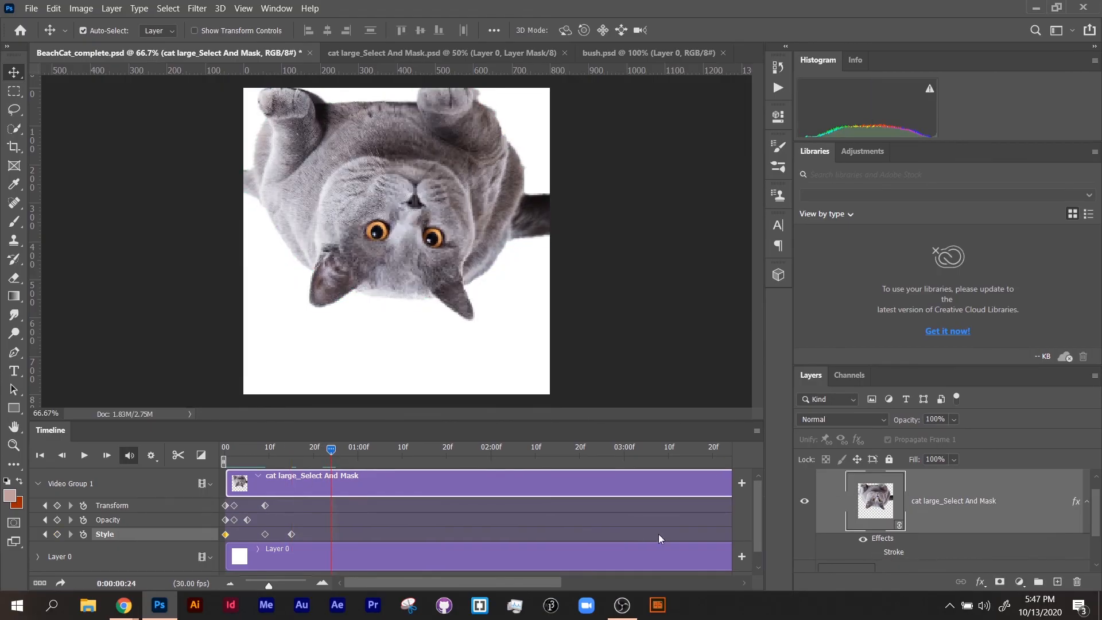
pyautogui.click(875, 553)
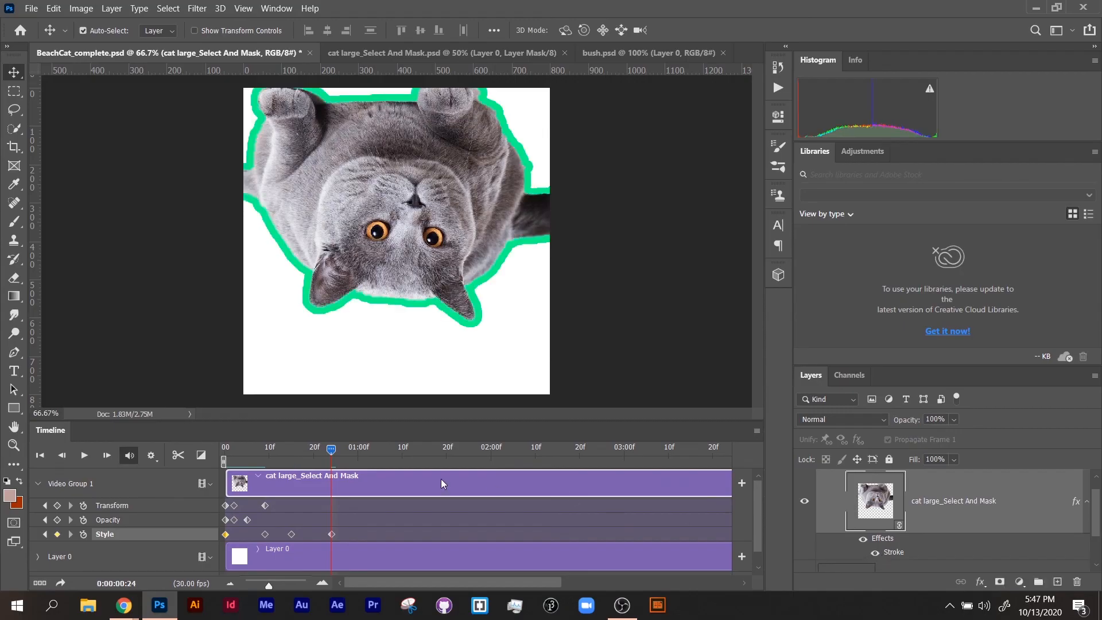
# Play back the animation from the start to review the stroke appearing and disappearing.
pyautogui.moveTo(332, 451); pyautogui.dragTo(224, 450)
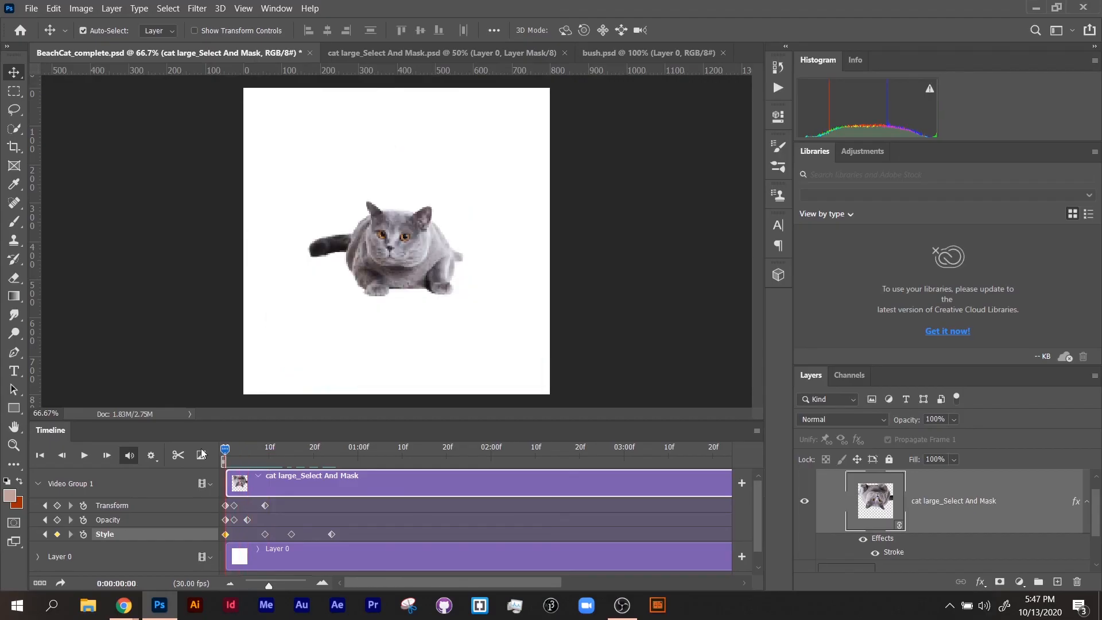
pyautogui.click(83, 457)
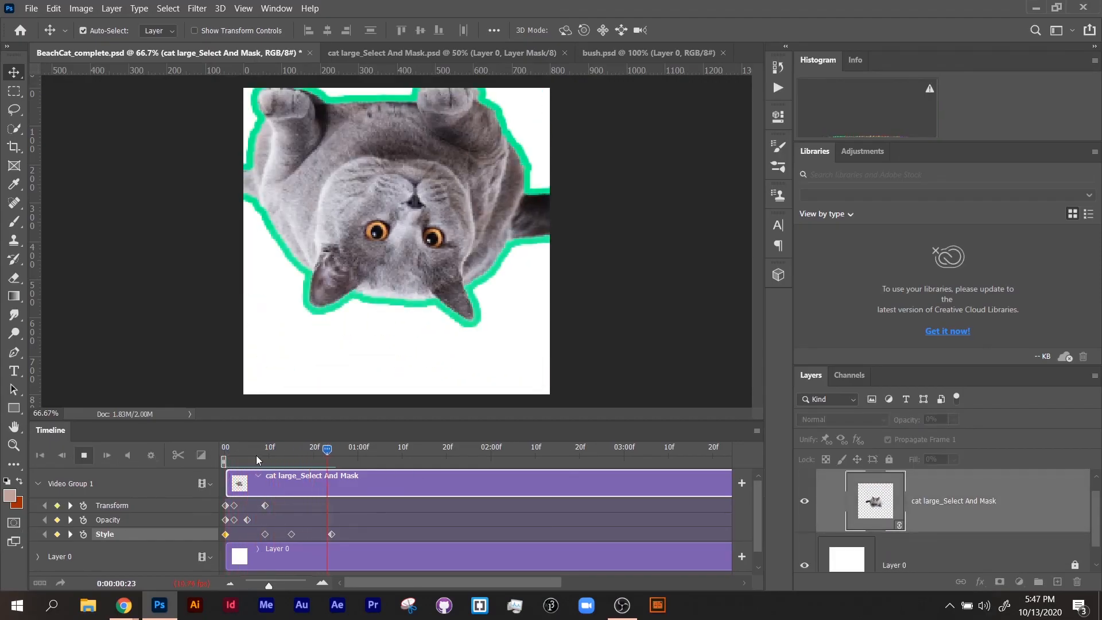
pyautogui.click(85, 460)
# Remove the cat's Opacity animation, play back the timeline from the start, and return the playhead to 00.
pyautogui.click(84, 520)
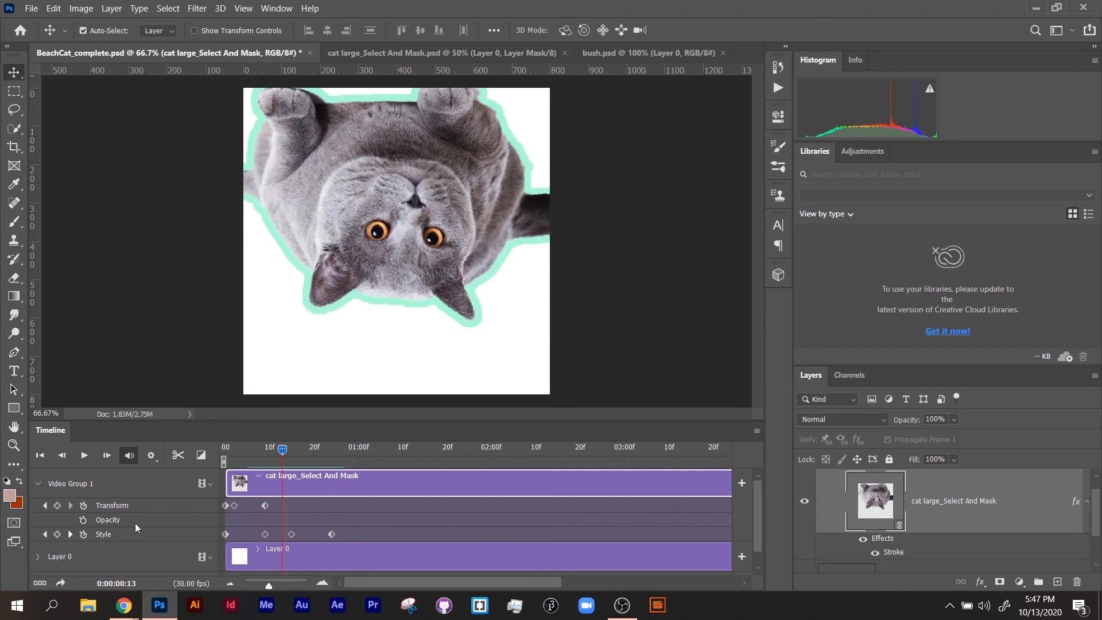
pyautogui.moveTo(275, 455); pyautogui.dragTo(165, 457)
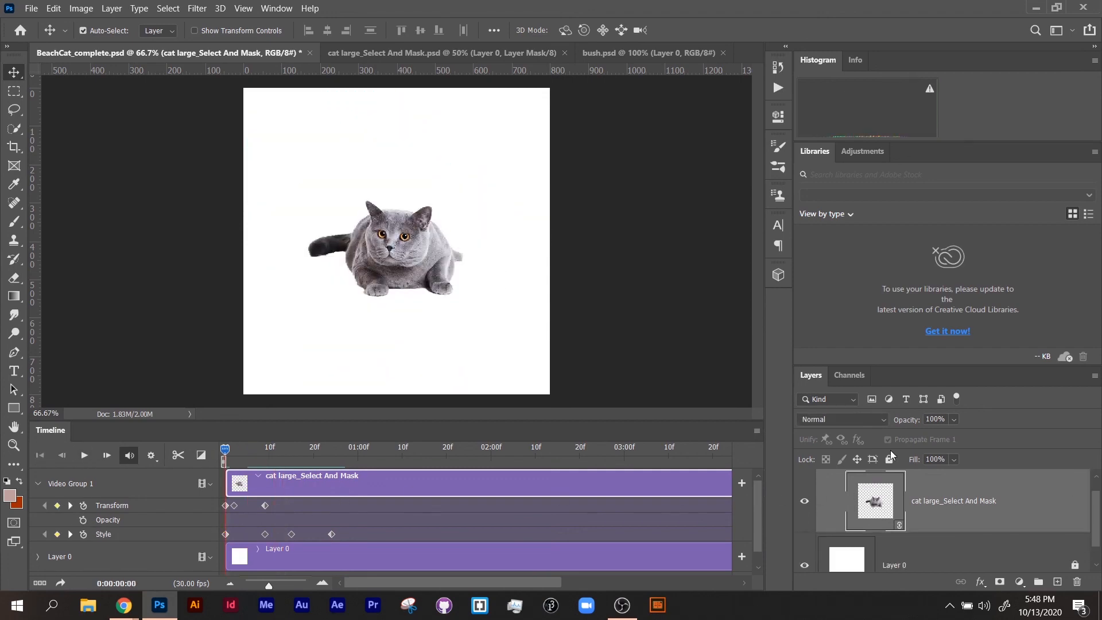
pyautogui.click(86, 457)
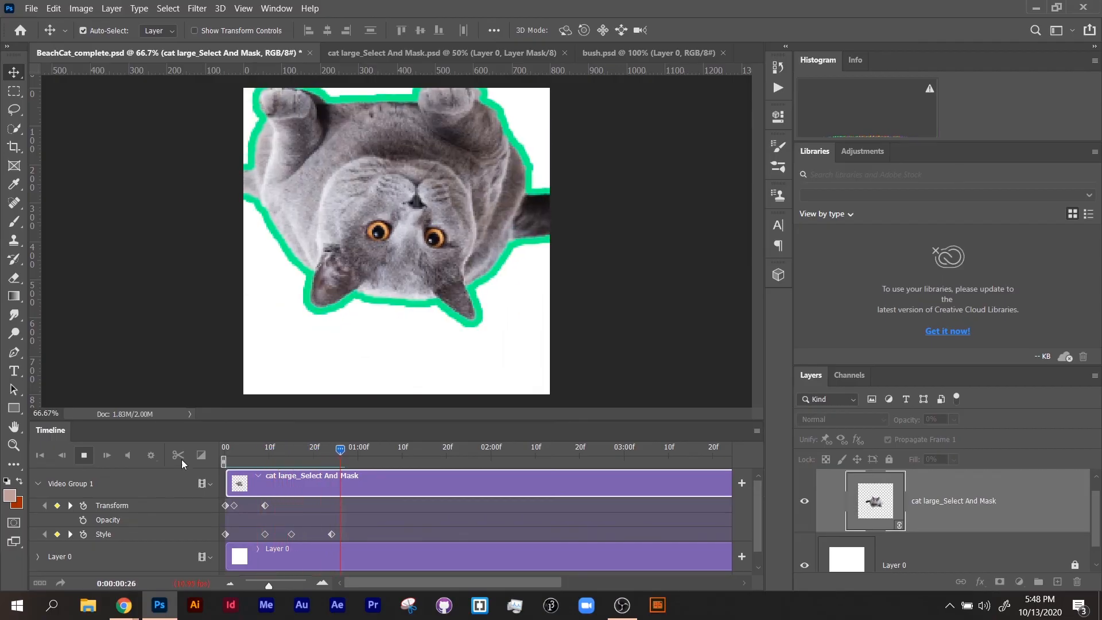
pyautogui.click(323, 452)
pyautogui.moveTo(302, 458); pyautogui.dragTo(165, 458)
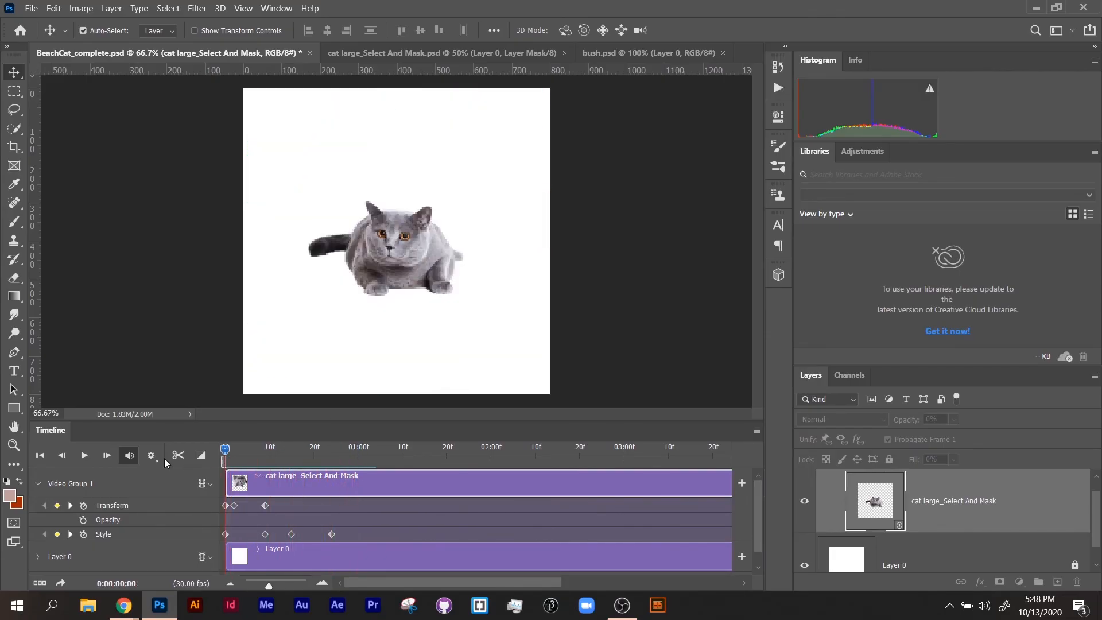